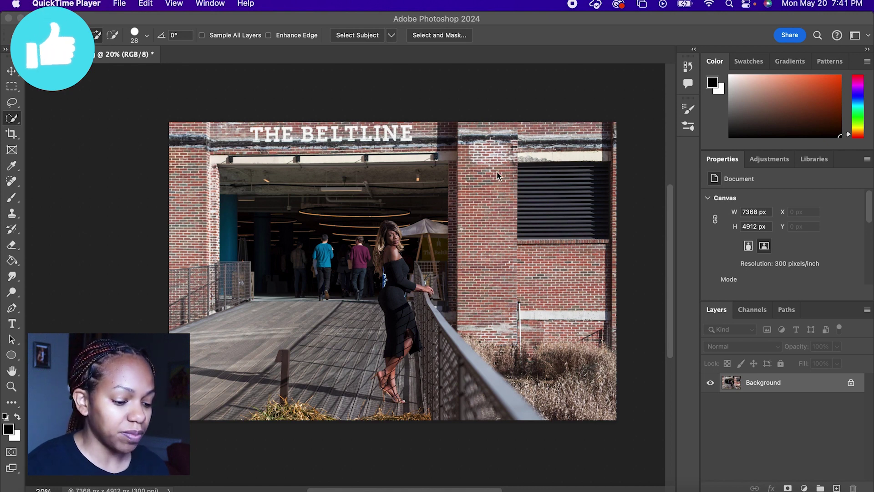
- Duplicate the Background layer from its context menu as 'Background copy'
right_click(769, 389)
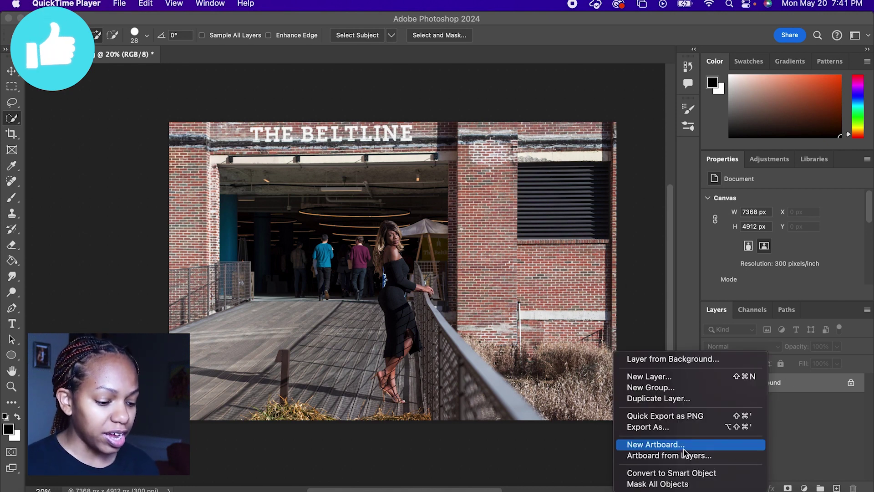
click(686, 400)
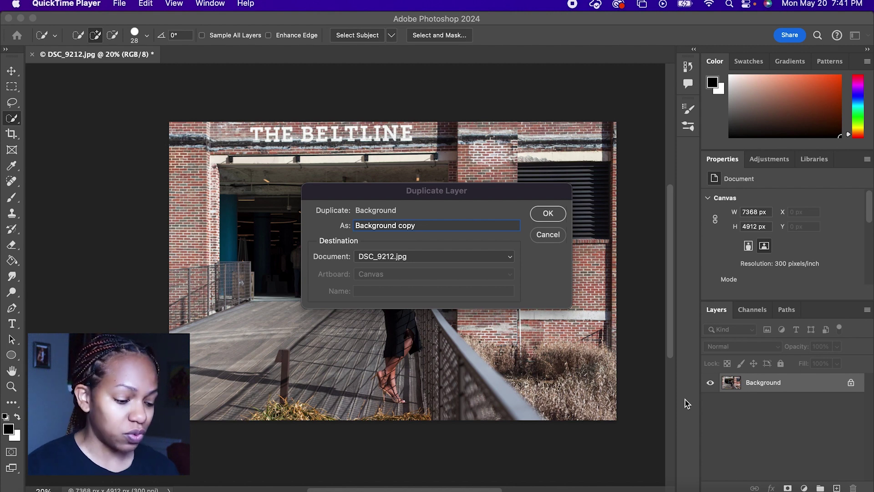
click(542, 215)
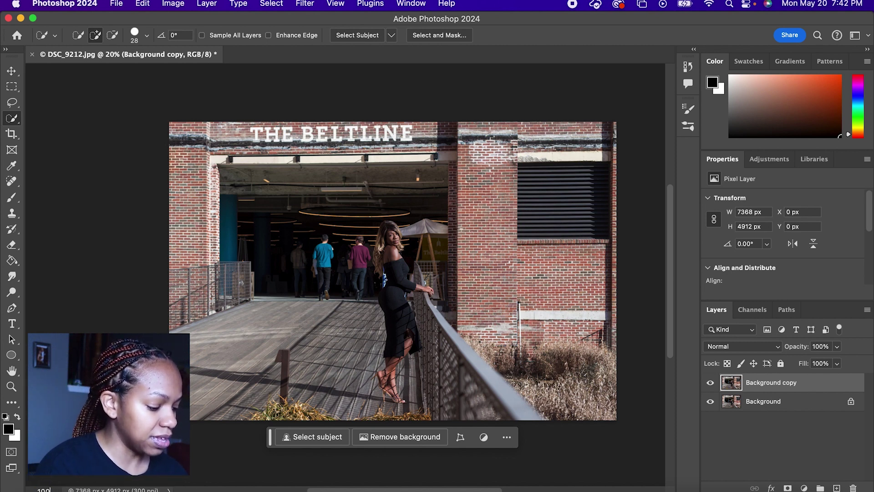
- At 100% zoom, Quick-Select the teal-sweater man from head to feet
key(super+1)
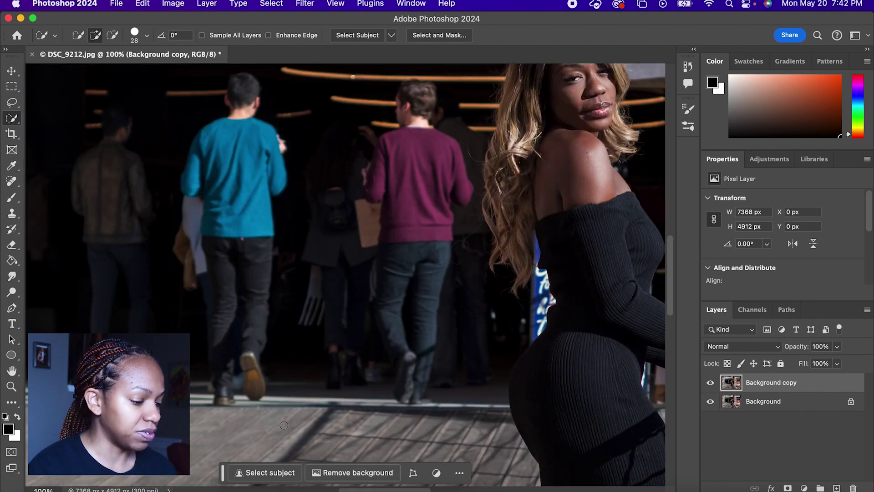
scroll(351, 416, up, 3)
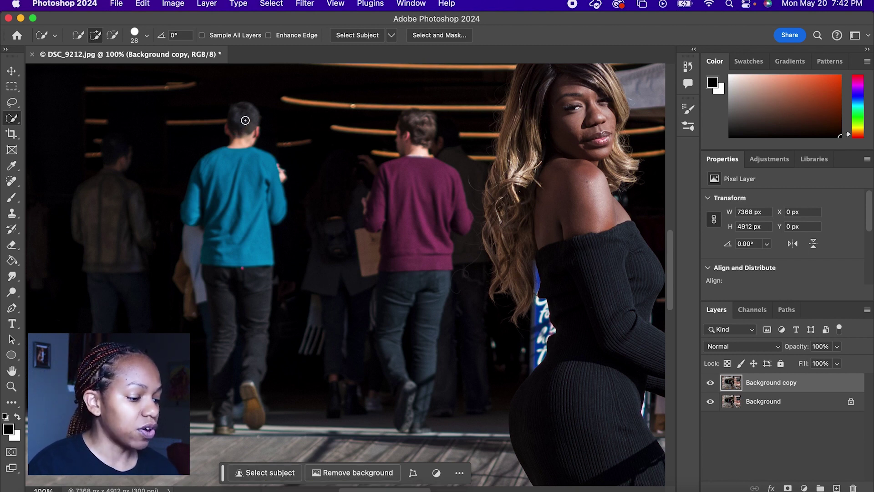
mouse_move(245, 121)
mouse_down()
mouse_move(238, 185)
mouse_move(248, 288)
mouse_move(233, 419)
mouse_move(224, 421)
mouse_move(226, 309)
mouse_up()
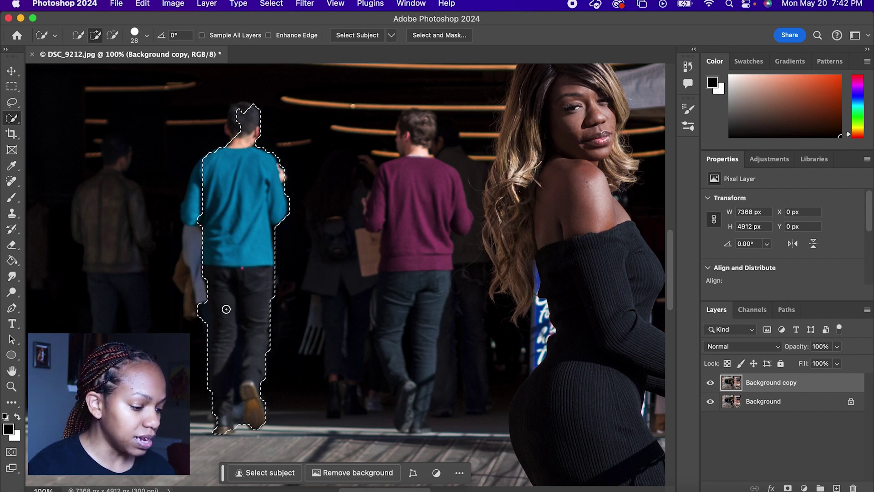
mouse_move(207, 202)
mouse_down()
mouse_move(188, 218)
mouse_move(199, 171)
mouse_move(220, 138)
mouse_move(246, 129)
mouse_move(245, 119)
mouse_move(278, 165)
mouse_up()
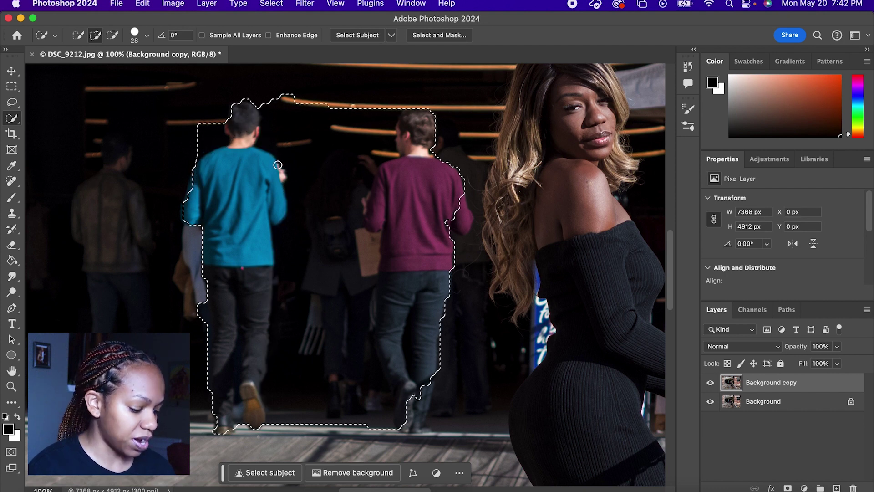
- Subtract the maroon-sweater man from the selection and tighten it at the neck and shoulder
key(alt)
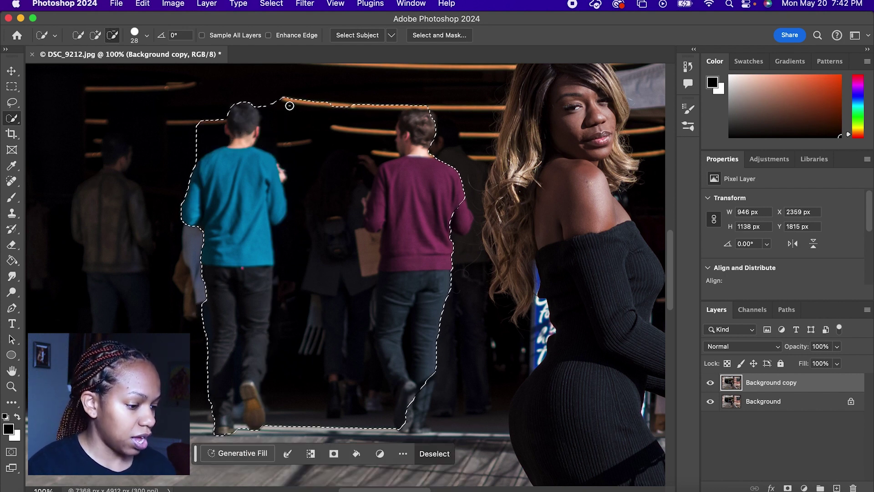
mouse_move(289, 106)
mouse_down()
mouse_move(406, 406)
mouse_move(313, 365)
mouse_up()
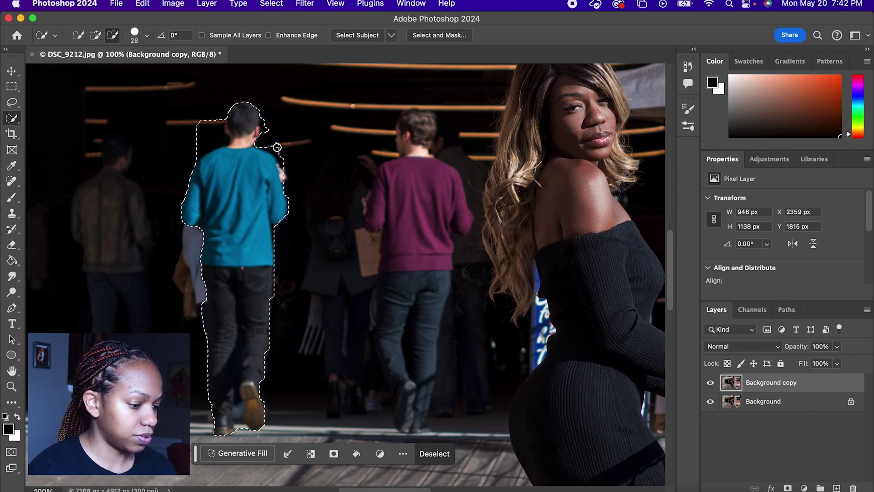
alt+click(206, 148)
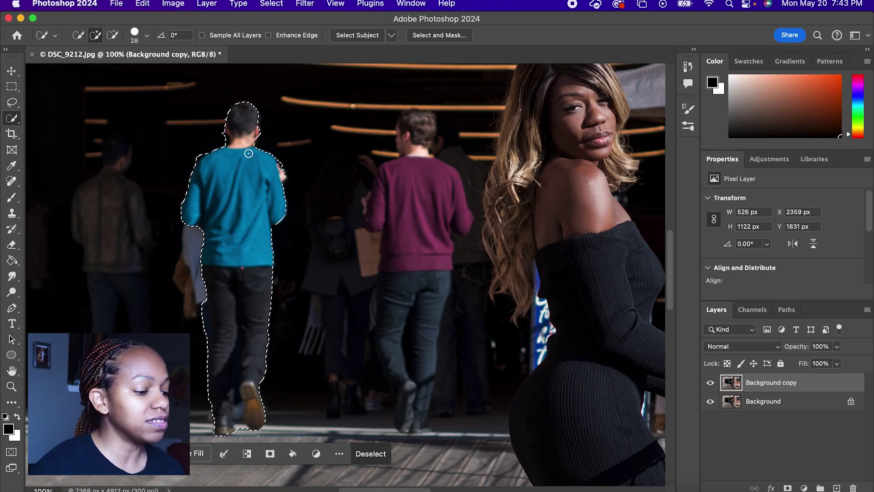
- Expand the teal-sweater man's selection by 10 pixels and bring up Generative Fill for it
click(269, 4)
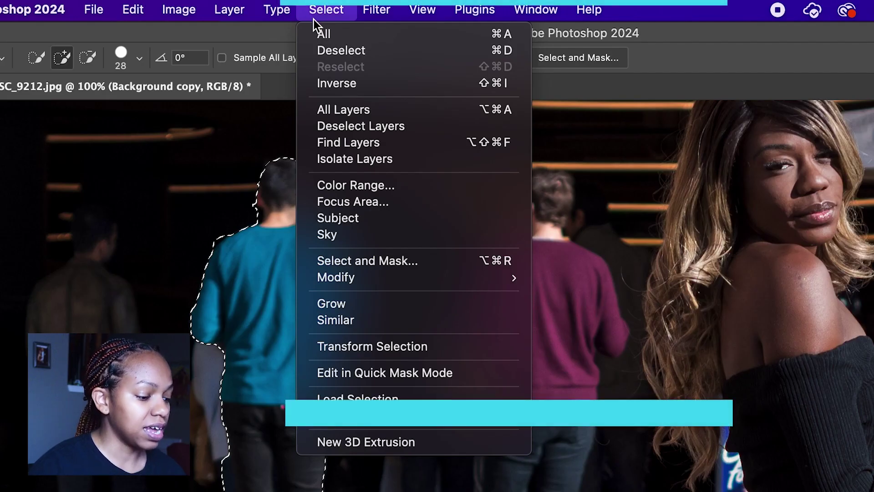
mouse_move(304, 179)
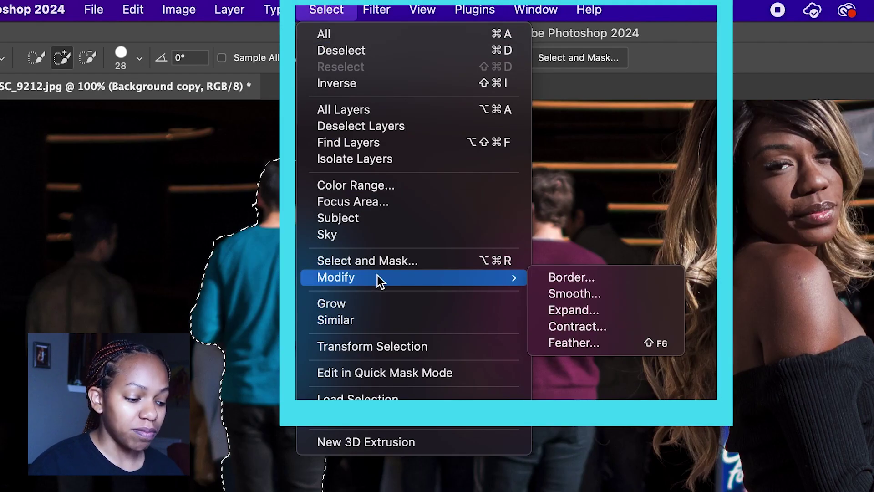
click(554, 308)
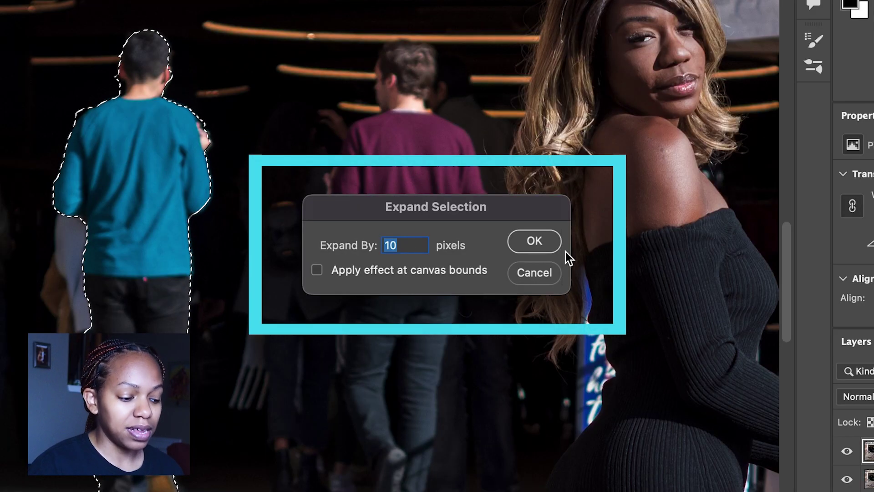
click(552, 250)
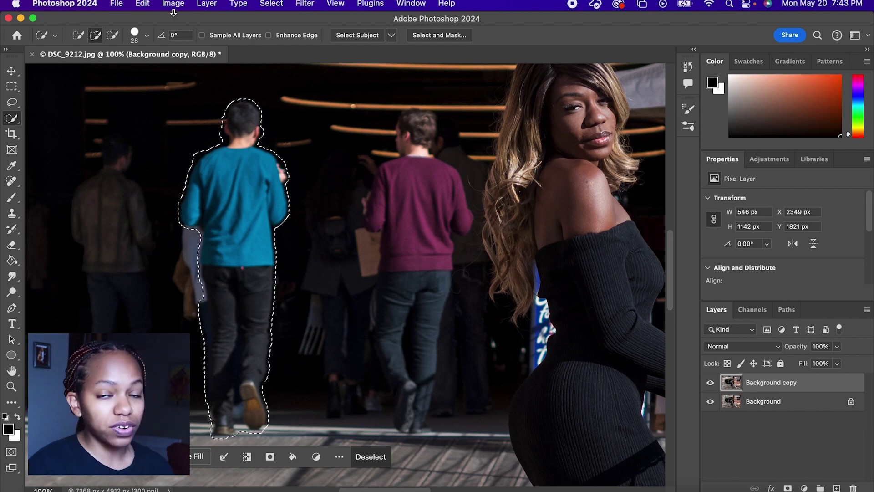
click(145, 4)
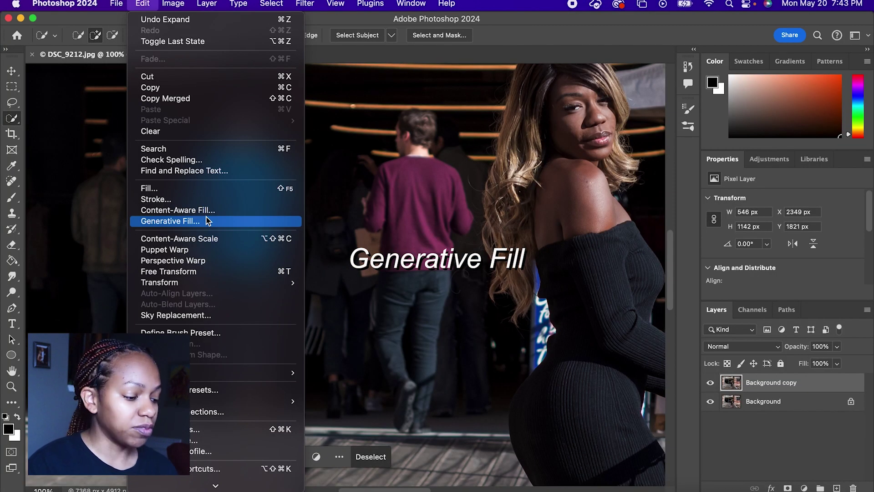
click(207, 221)
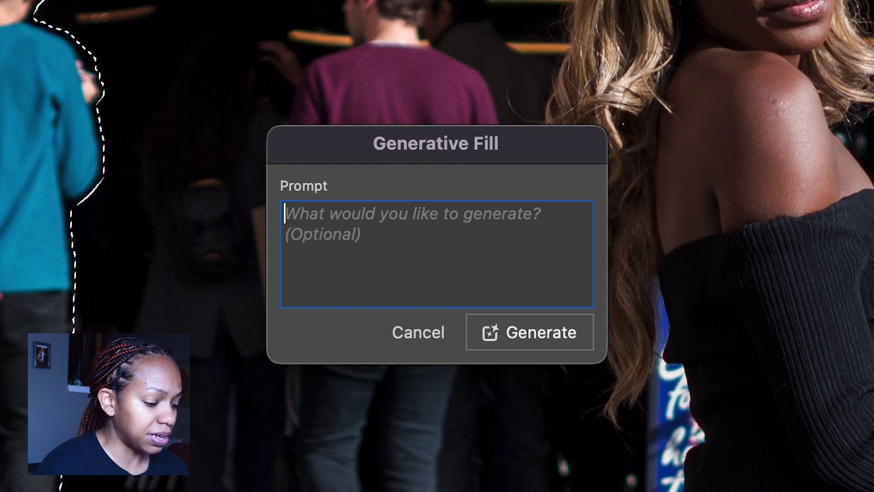
- Generate a fill from the prompt 'blend person into the background shadows'
text(blend pe)
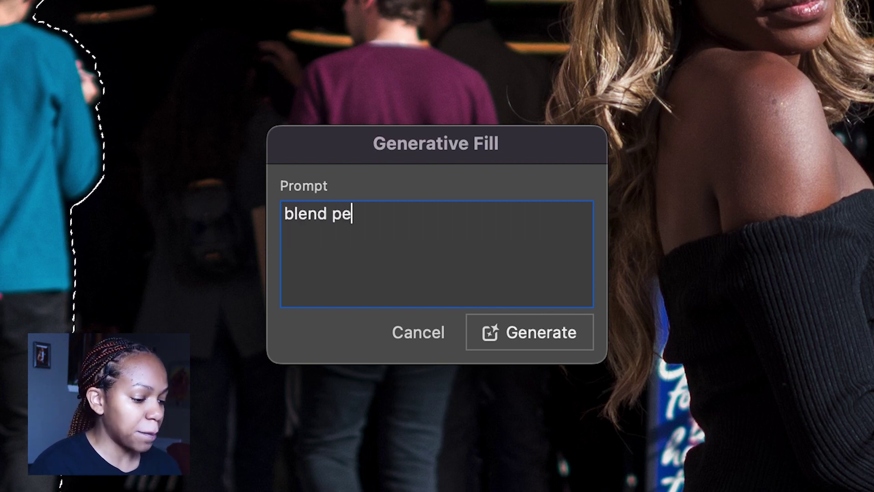
text(rson into the background sh)
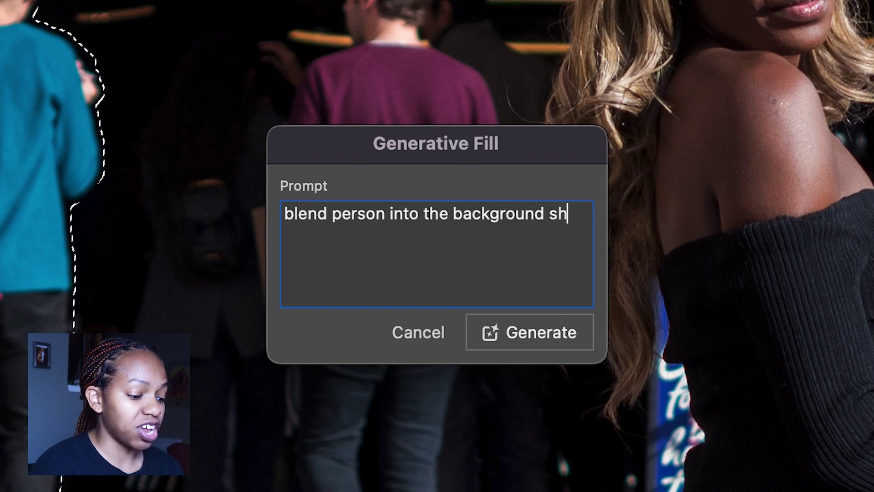
text(adows)
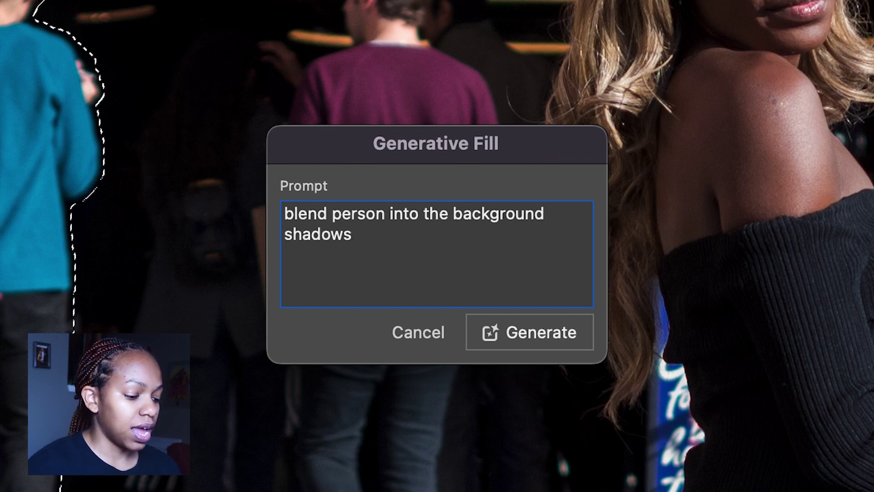
click(518, 335)
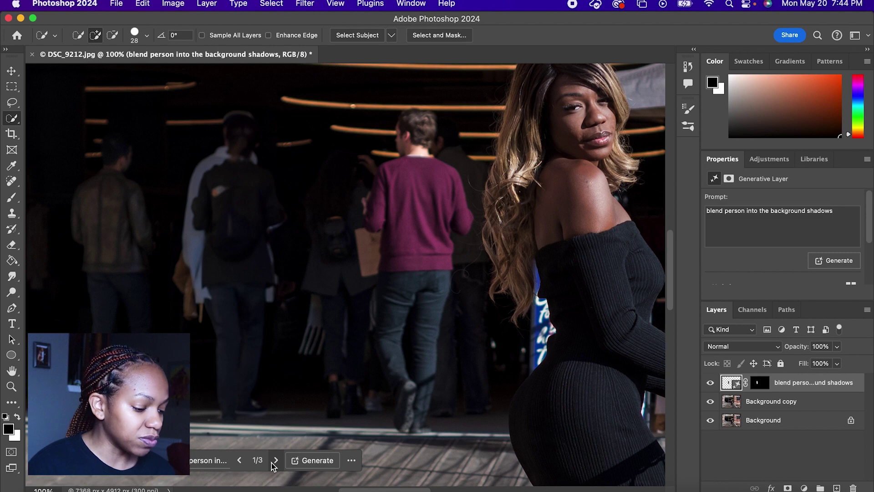
- Cycle through the backpack, dark-suit and grey-shirt generated variations
click(272, 461)
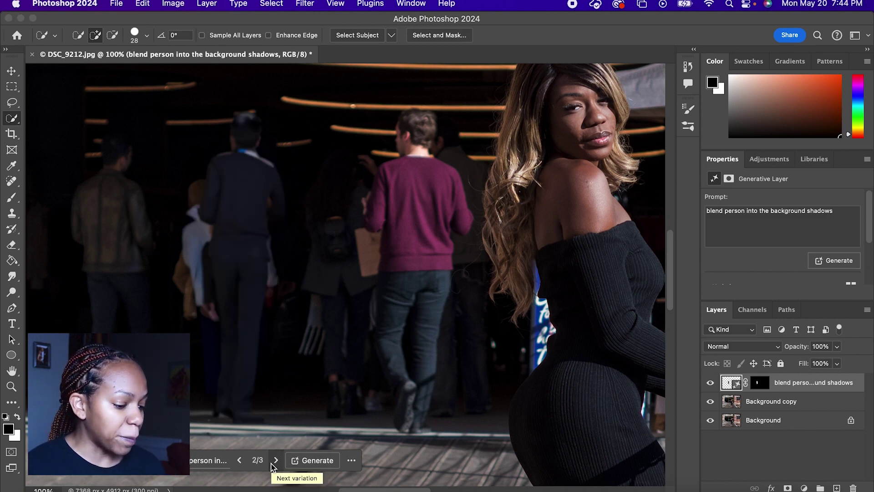
click(275, 460)
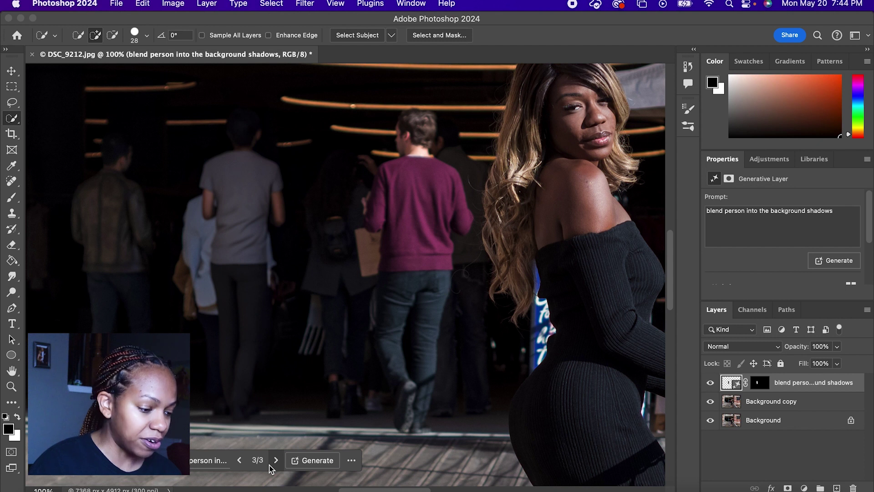
click(239, 460)
click(240, 461)
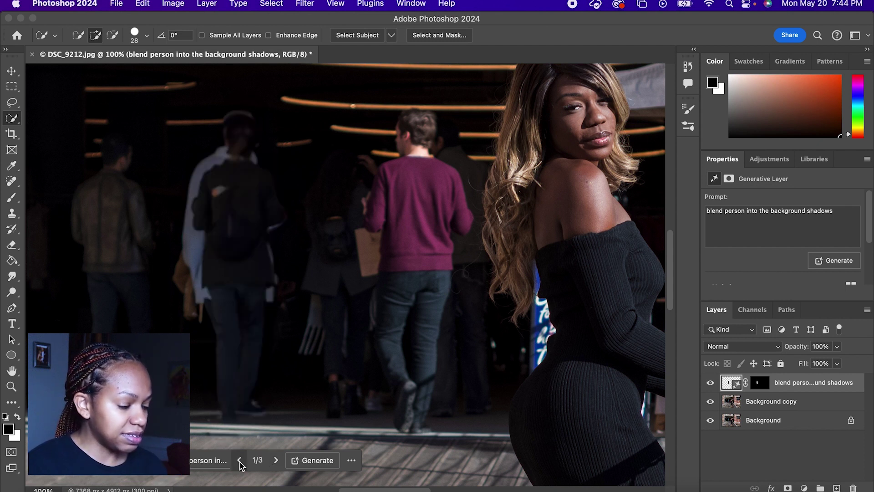
click(271, 462)
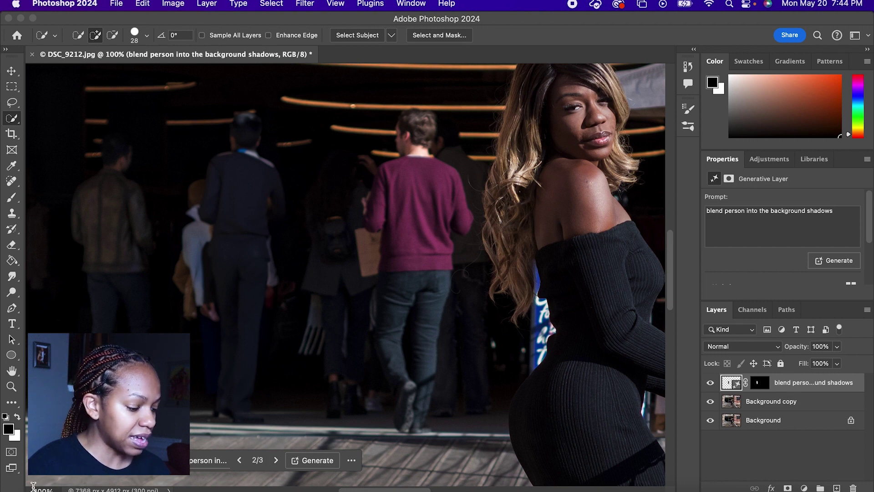
- Fit the image, apply variation 3 of 3, inspect at 100%, then select Background copy
click(36, 488)
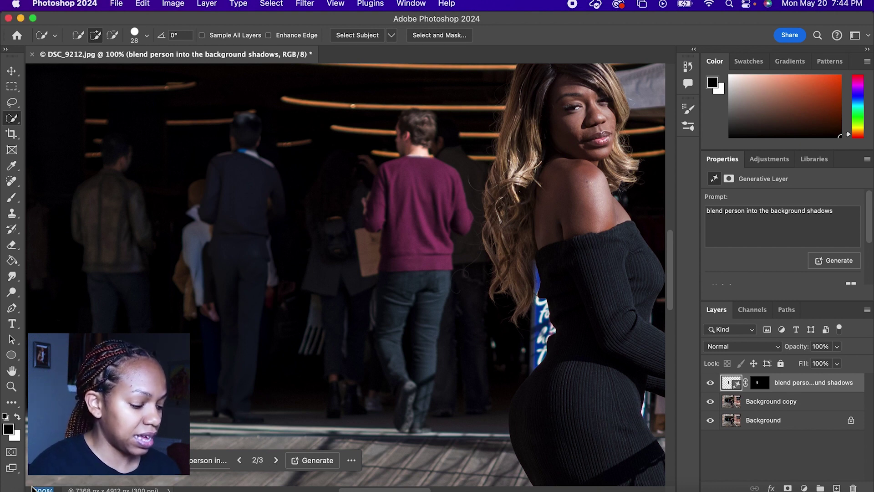
key(Return)
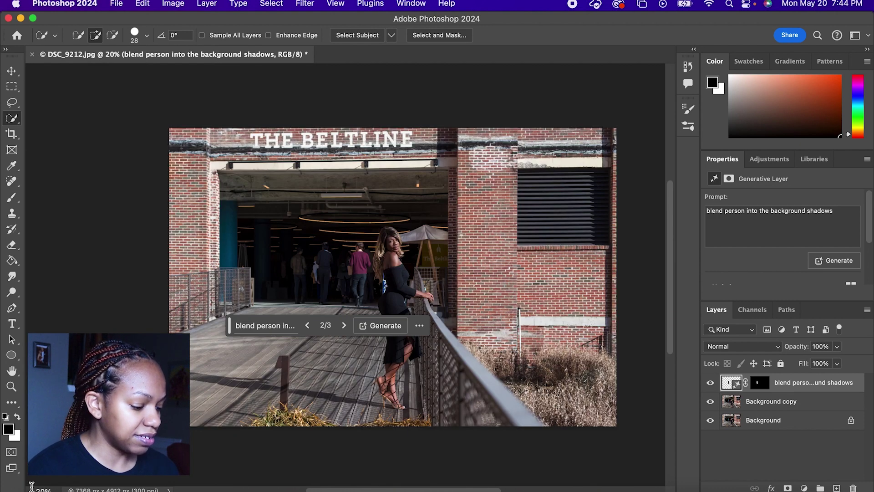
click(344, 325)
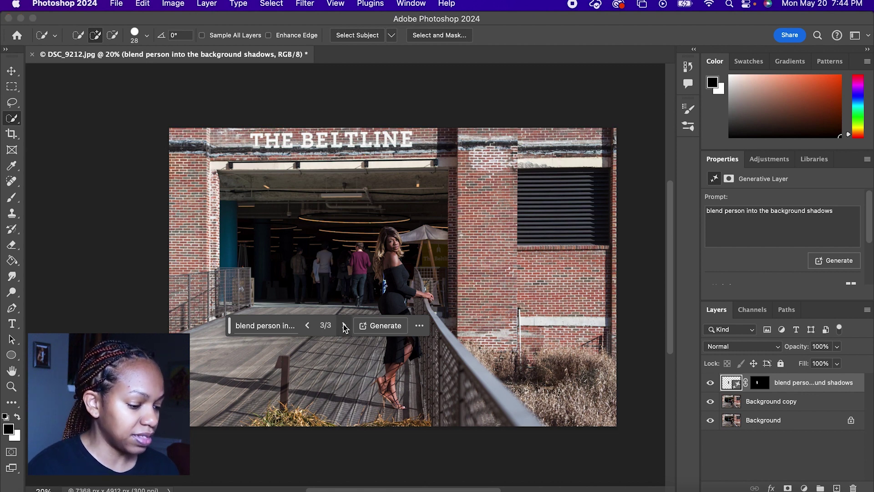
click(50, 486)
key(Return)
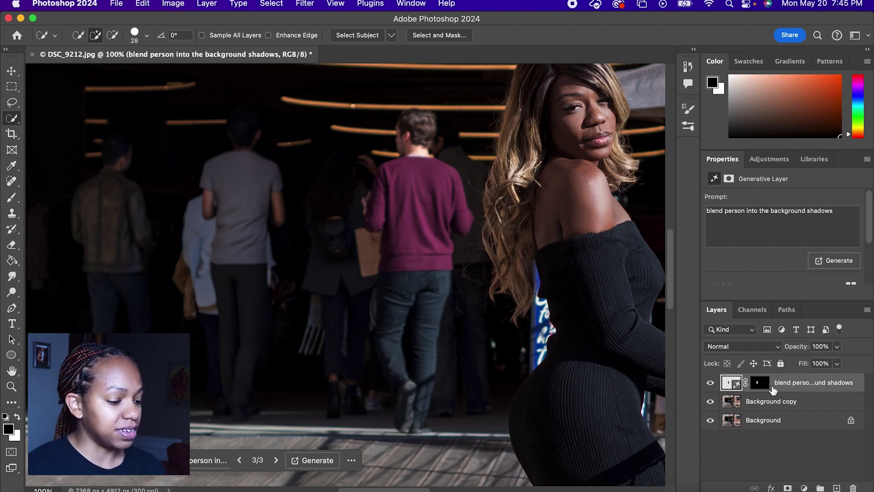
click(767, 405)
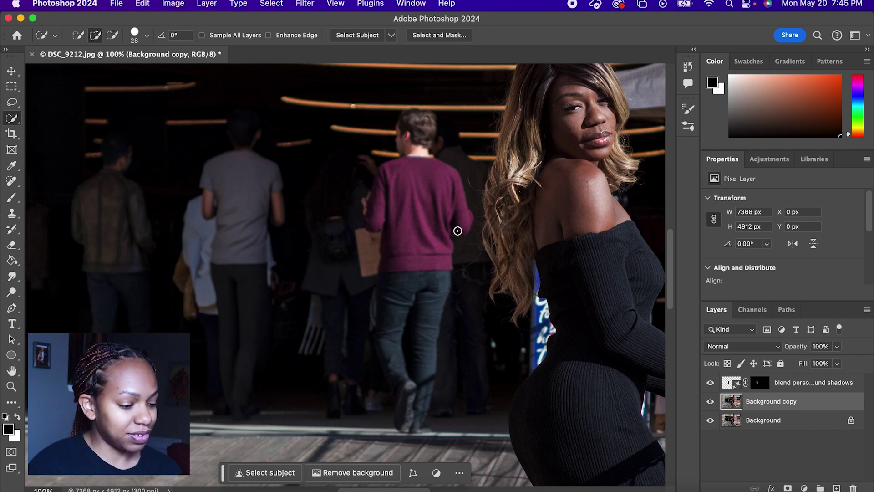
- Quick-Select the maroon-sweater man including his arm, trimming the area above his head
mouse_move(410, 130)
mouse_down()
mouse_move(404, 426)
mouse_move(362, 154)
mouse_move(281, 123)
mouse_move(290, 413)
mouse_move(364, 436)
mouse_move(380, 404)
mouse_move(276, 264)
mouse_move(266, 160)
mouse_move(254, 130)
mouse_up()
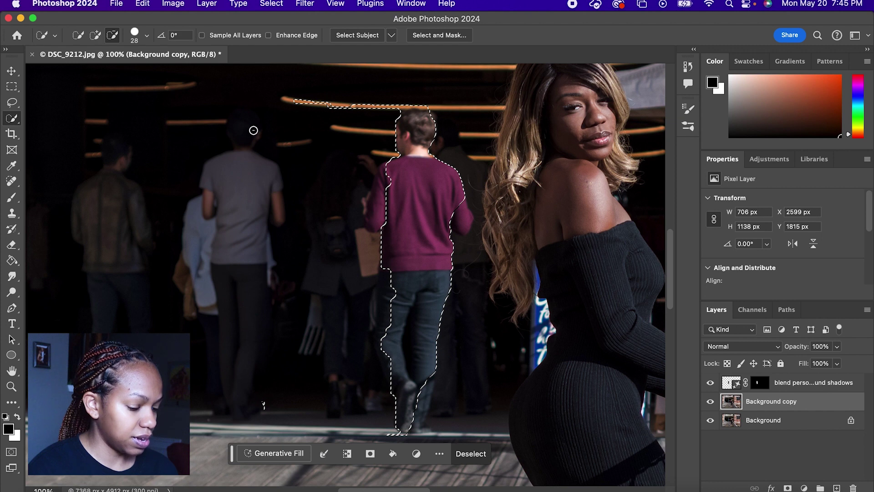
mouse_move(324, 160)
mouse_down()
mouse_move(389, 177)
mouse_move(370, 212)
mouse_move(367, 255)
mouse_move(390, 278)
mouse_move(390, 347)
mouse_move(418, 438)
mouse_move(416, 391)
mouse_move(442, 297)
mouse_move(440, 197)
mouse_move(462, 219)
mouse_up()
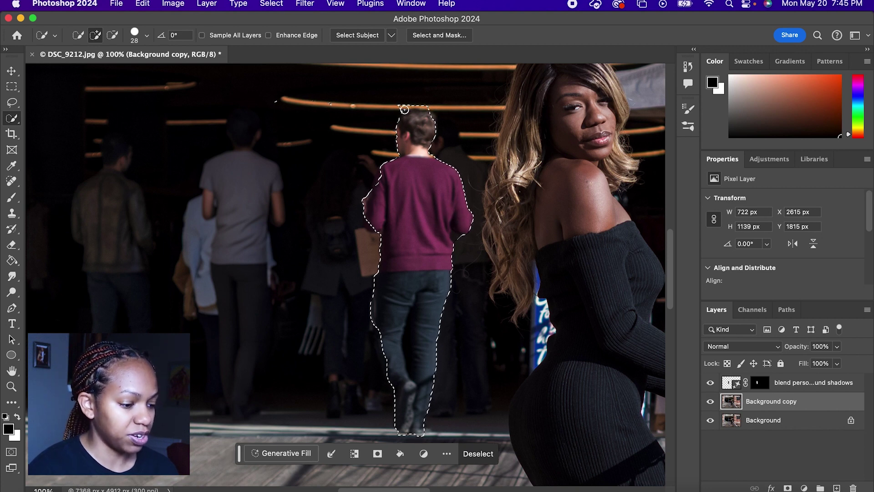
key(alt)
drag(401, 106, 413, 102)
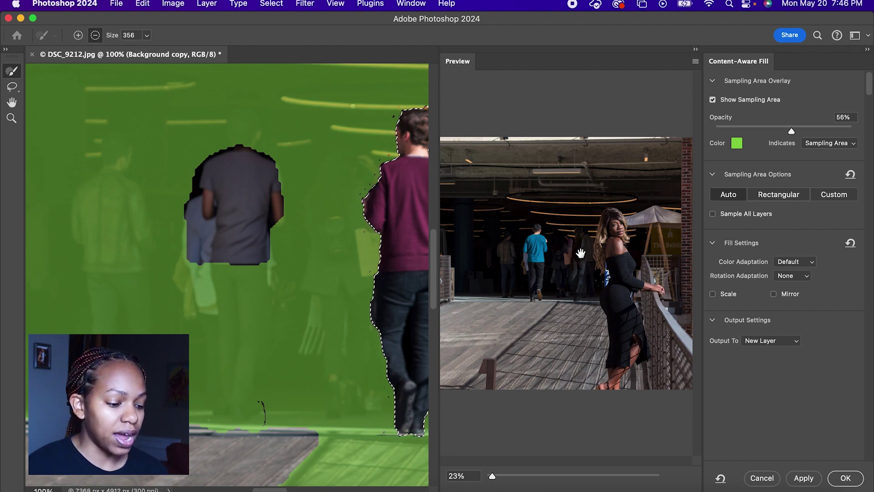
- Brush boardwalk, railing and umbrella areas out of the sampling region, then cancel Content-Aware Fill
drag(492, 475, 518, 477)
scroll(262, 409, down, 5)
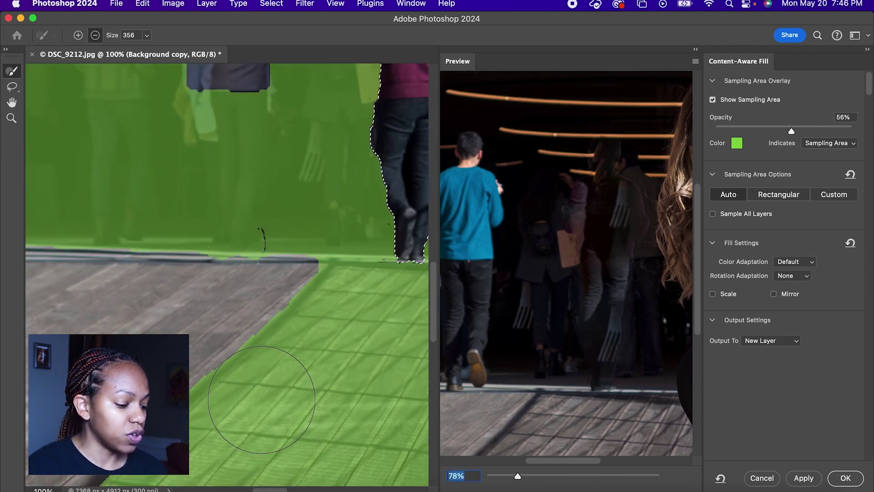
mouse_move(268, 346)
mouse_down()
mouse_move(391, 351)
mouse_move(350, 332)
mouse_move(310, 330)
mouse_move(353, 321)
mouse_move(405, 332)
mouse_move(390, 378)
mouse_move(328, 450)
mouse_move(221, 473)
mouse_move(165, 446)
mouse_move(264, 405)
mouse_up()
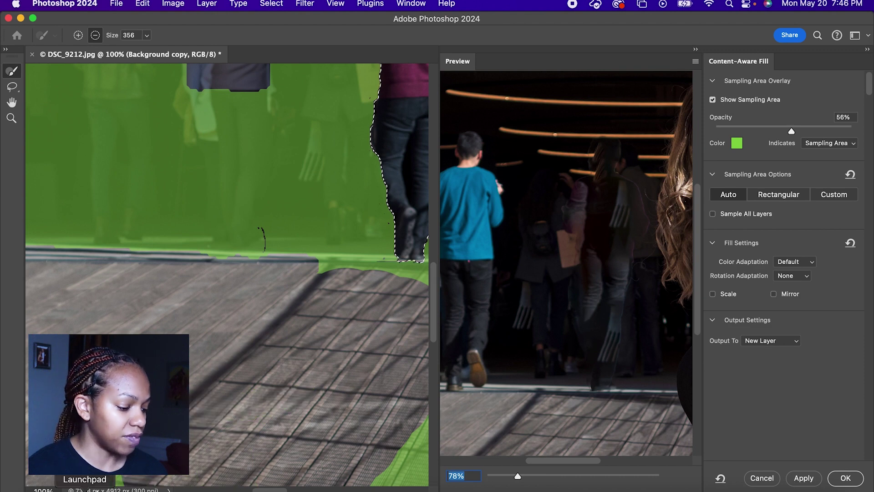
key(super+minus)
key(super+minus)
key(super+minus)
key(super+minus)
key(super+minus)
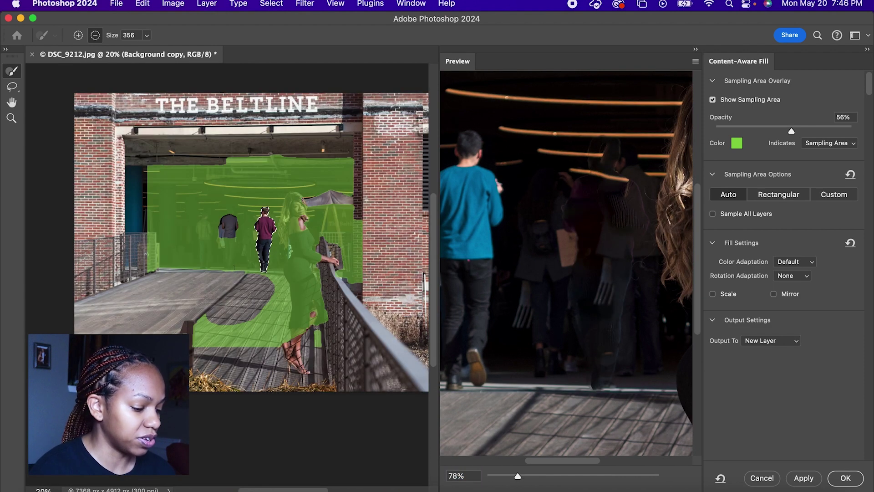
mouse_move(269, 332)
mouse_down()
mouse_move(199, 343)
mouse_move(224, 336)
mouse_move(185, 333)
mouse_move(299, 310)
mouse_move(252, 355)
mouse_move(312, 323)
mouse_move(328, 300)
mouse_move(285, 302)
mouse_move(325, 285)
mouse_move(275, 283)
mouse_up()
mouse_move(332, 290)
mouse_down()
mouse_move(366, 256)
mouse_move(345, 195)
mouse_move(349, 266)
mouse_move(341, 268)
mouse_move(328, 196)
mouse_move(310, 257)
mouse_move(297, 191)
mouse_up()
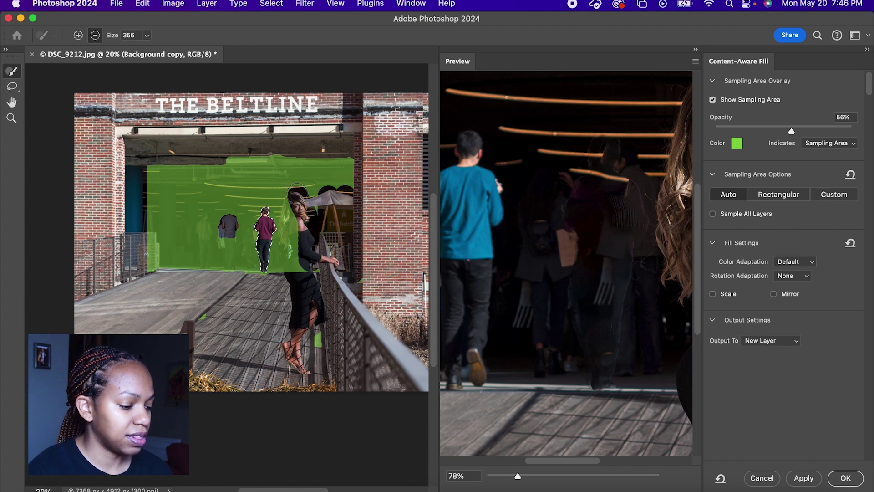
mouse_move(336, 247)
mouse_down()
mouse_move(349, 163)
mouse_move(322, 199)
mouse_move(333, 180)
mouse_up()
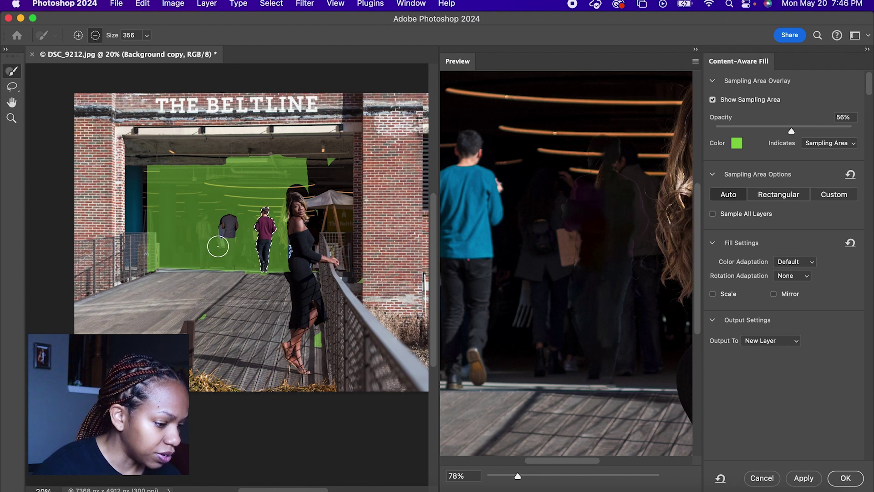
drag(218, 247, 219, 231)
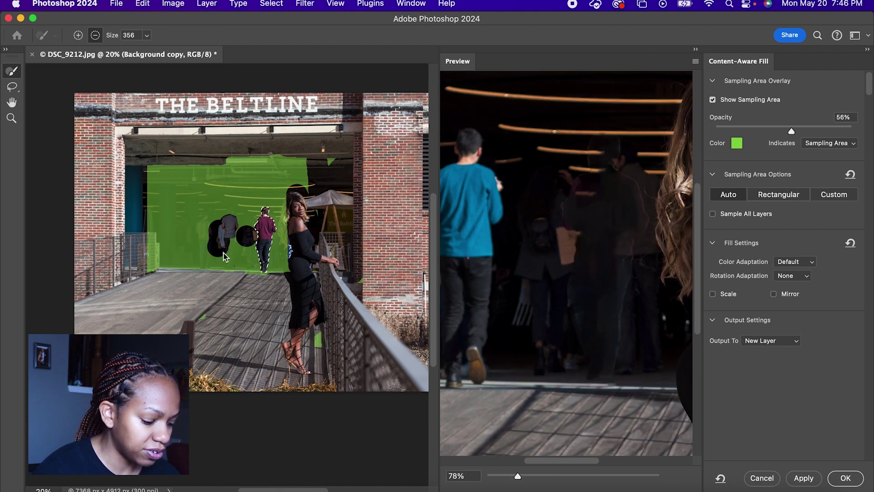
key(super+z)
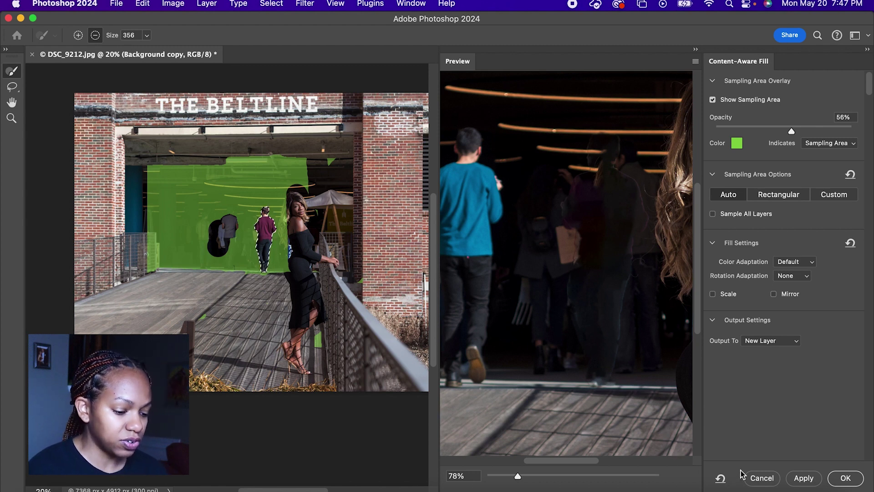
click(755, 481)
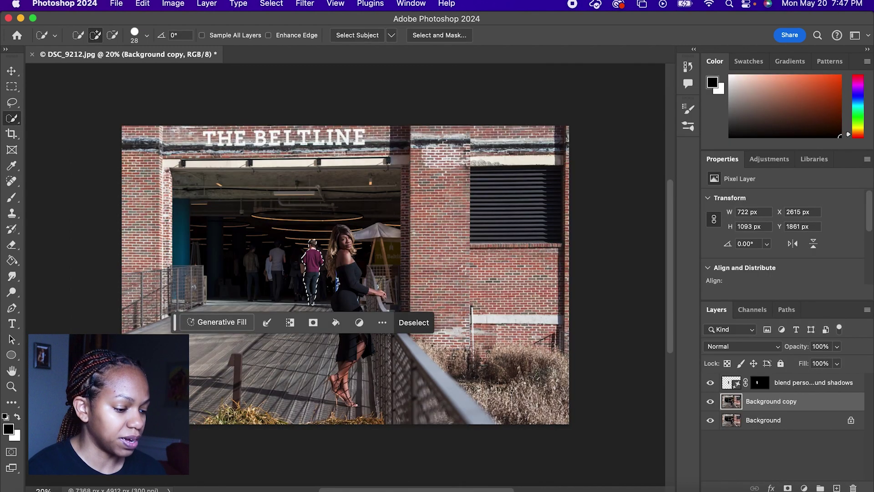
- Expand the maroon-sweater man's selection by 10 pixels and relaunch Content-Aware Fill
click(271, 4)
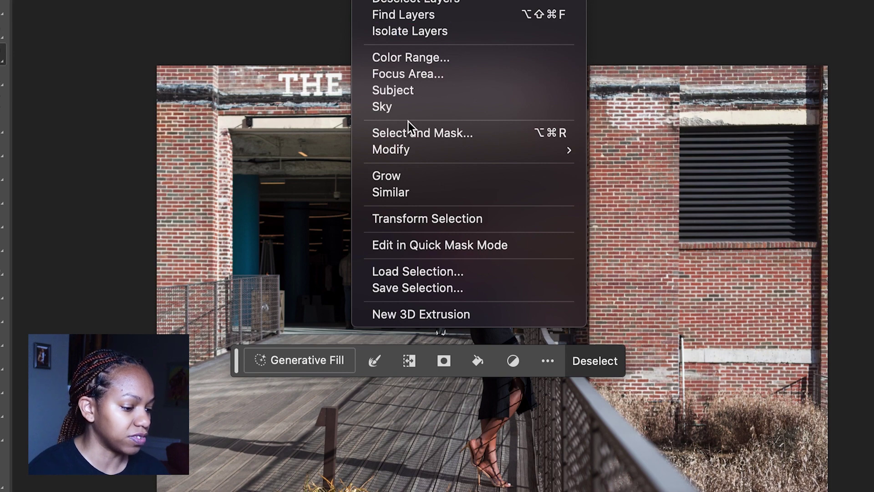
mouse_move(312, 185)
click(649, 181)
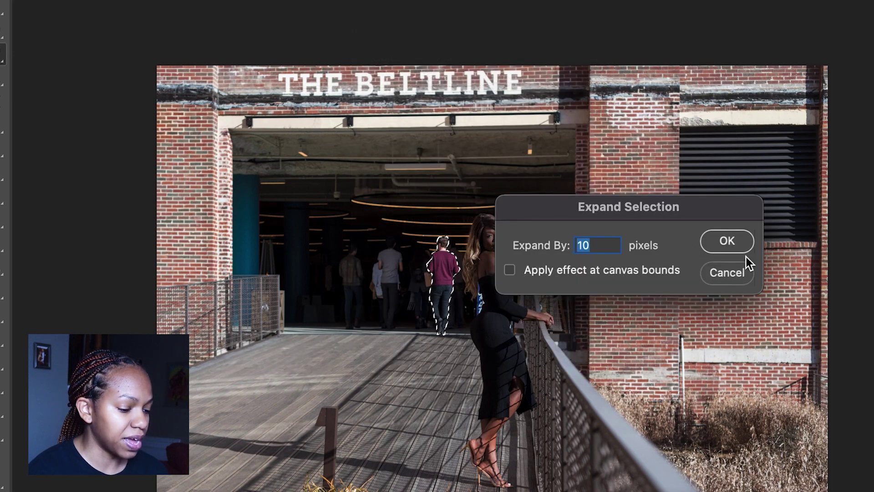
click(727, 241)
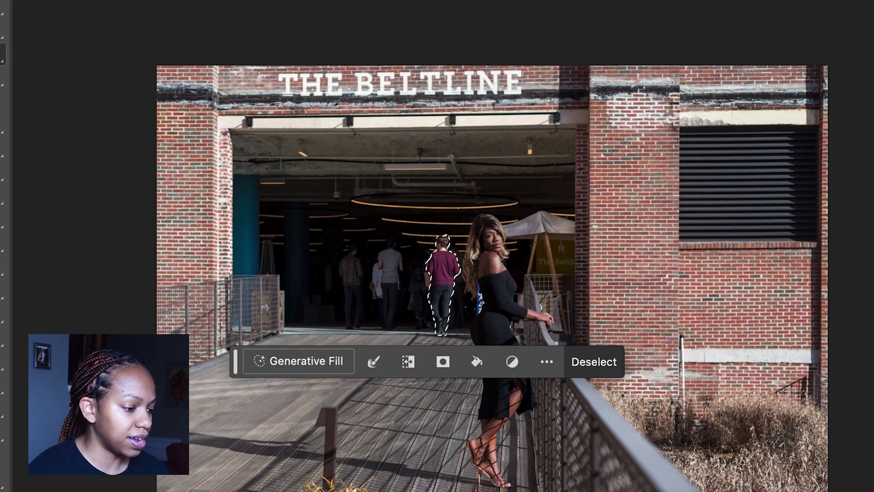
click(206, 6)
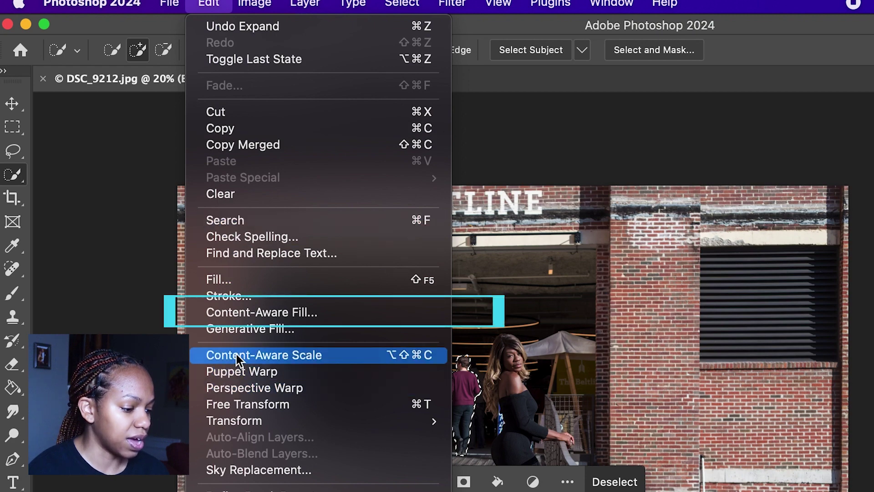
click(234, 306)
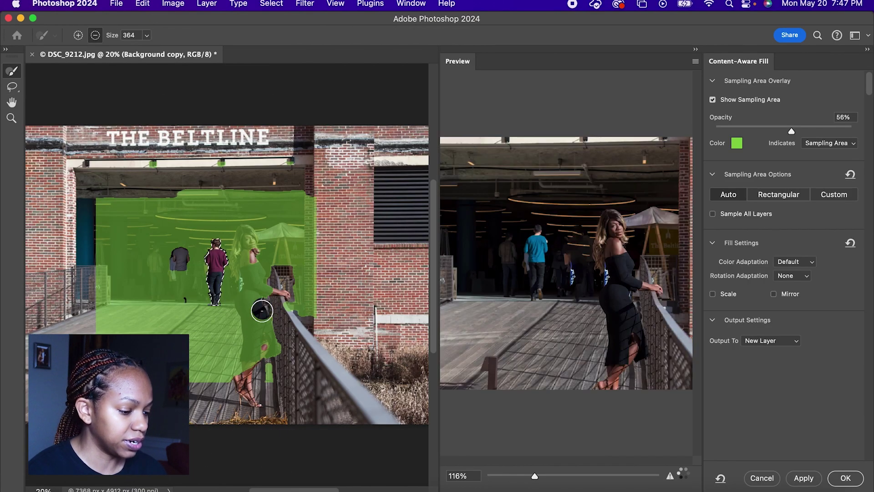
- Remove the woman, floor, doorway and boardwalk strips from sampling, previewing at 50%
mouse_move(262, 310)
mouse_down()
mouse_move(254, 327)
mouse_move(105, 317)
mouse_move(223, 353)
mouse_move(212, 360)
mouse_move(294, 342)
mouse_move(275, 363)
mouse_move(269, 325)
mouse_up()
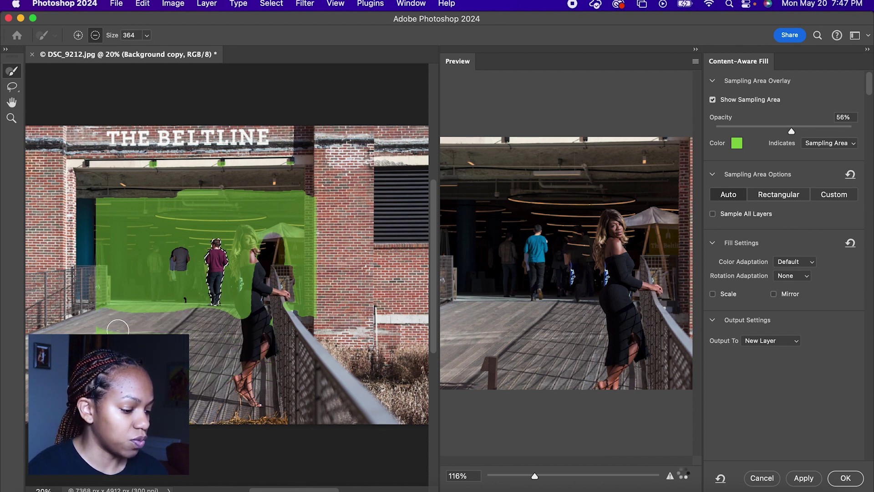
mouse_move(117, 328)
mouse_down()
mouse_move(297, 303)
mouse_move(307, 204)
mouse_move(298, 293)
mouse_move(284, 197)
mouse_move(274, 260)
mouse_up()
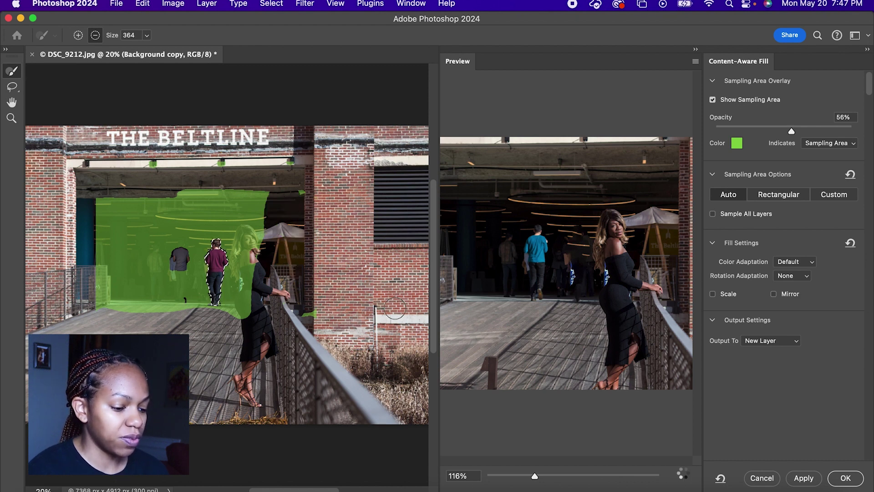
click(465, 476)
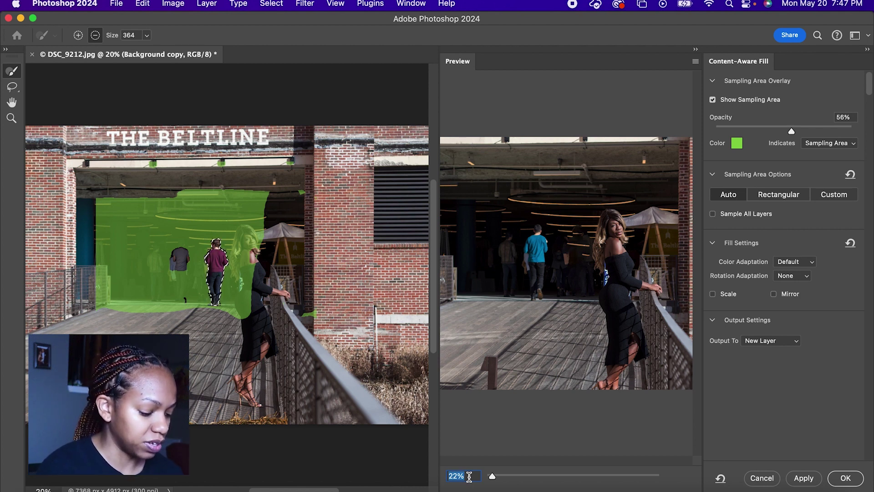
drag(494, 477, 506, 476)
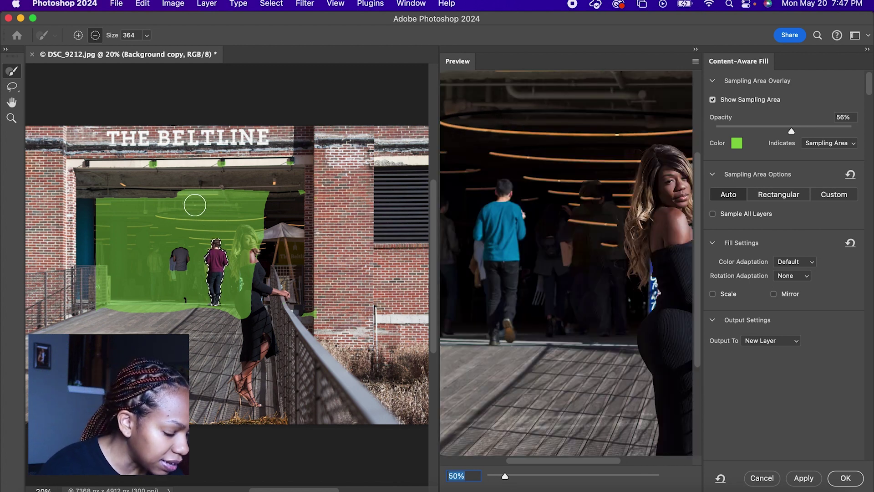
drag(248, 230, 249, 285)
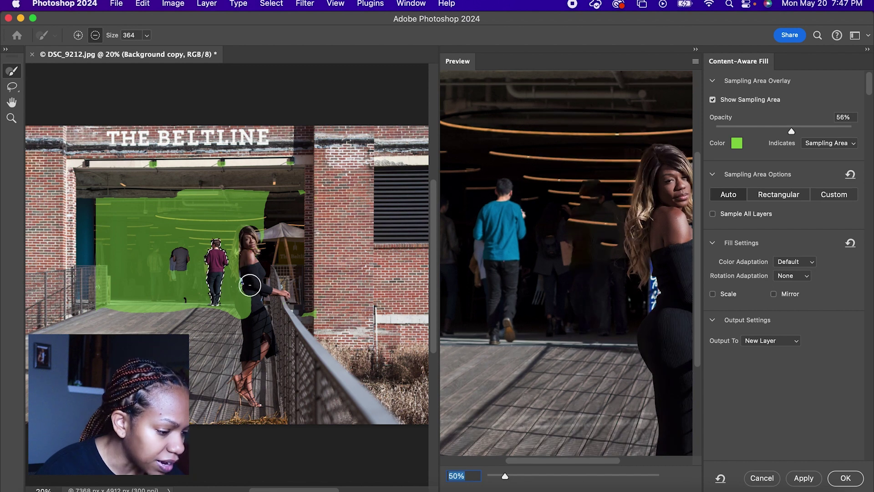
drag(186, 319, 105, 320)
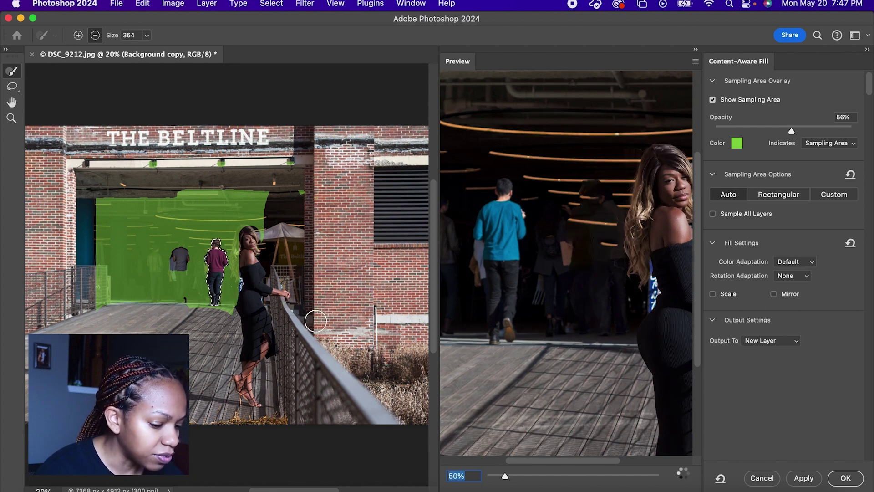
scroll(588, 206, up, 5)
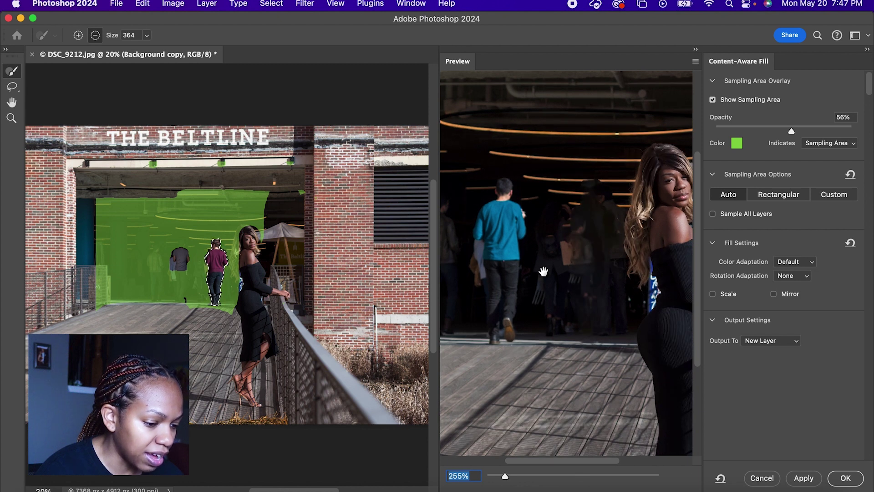
scroll(560, 232, down, 5)
- Trim the top and left strips and patches near the figures, zoom preview to 93%, and apply
mouse_move(131, 215)
mouse_down()
mouse_move(156, 201)
mouse_move(278, 193)
mouse_up()
mouse_move(93, 232)
mouse_down()
mouse_move(105, 304)
mouse_move(198, 316)
mouse_up()
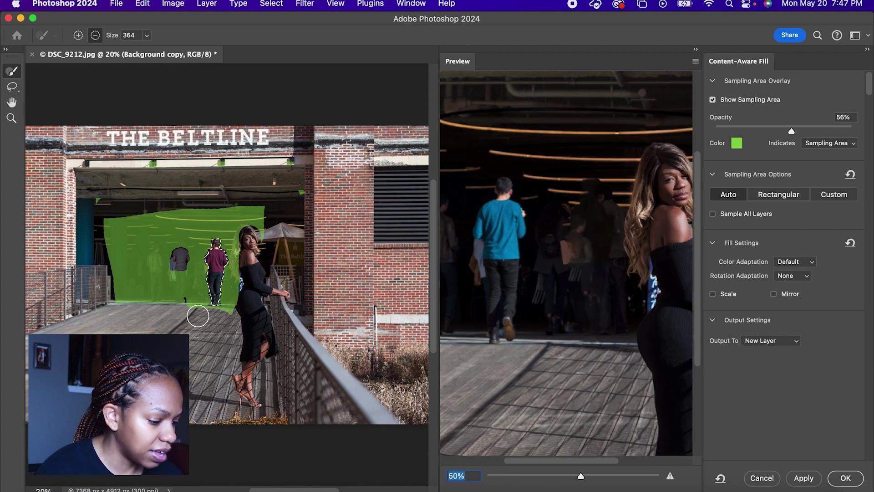
drag(251, 203, 254, 227)
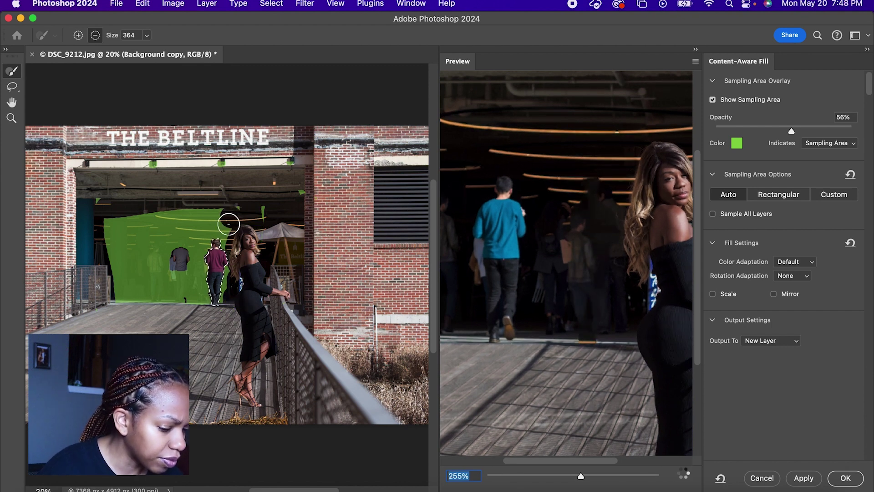
drag(229, 224, 156, 219)
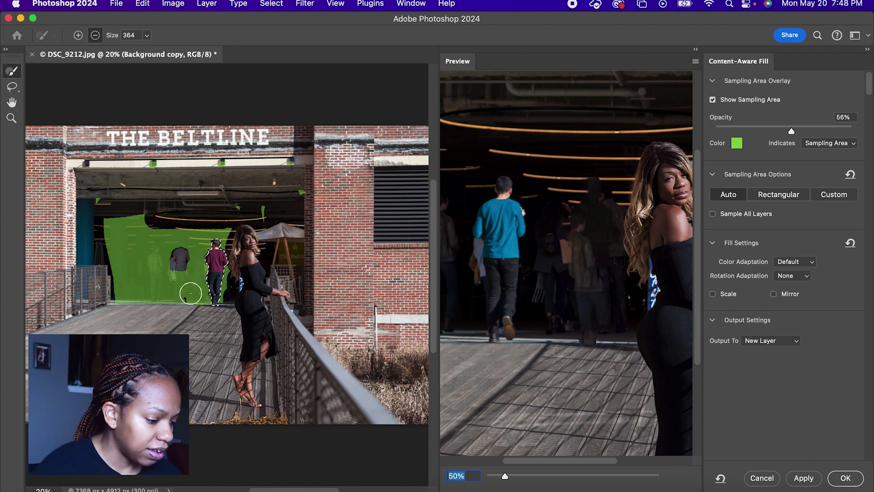
drag(118, 229, 134, 227)
drag(156, 273, 157, 255)
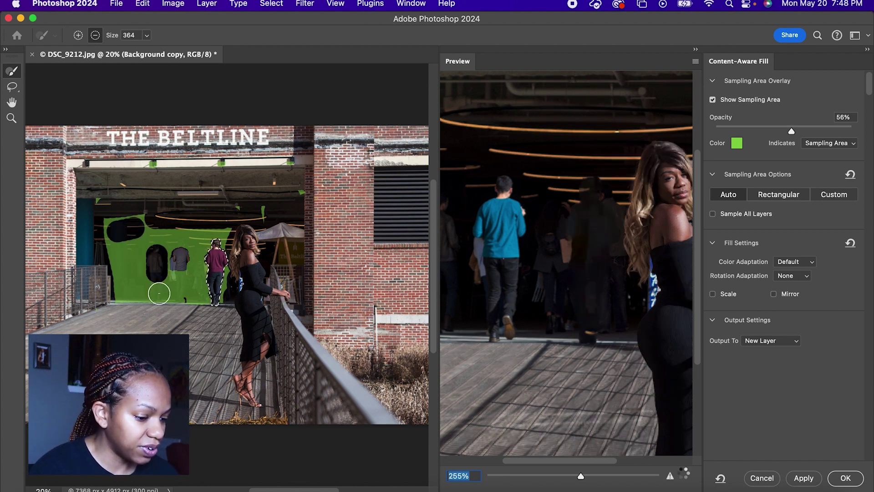
mouse_move(164, 219)
mouse_down()
mouse_move(143, 225)
mouse_move(219, 229)
mouse_up()
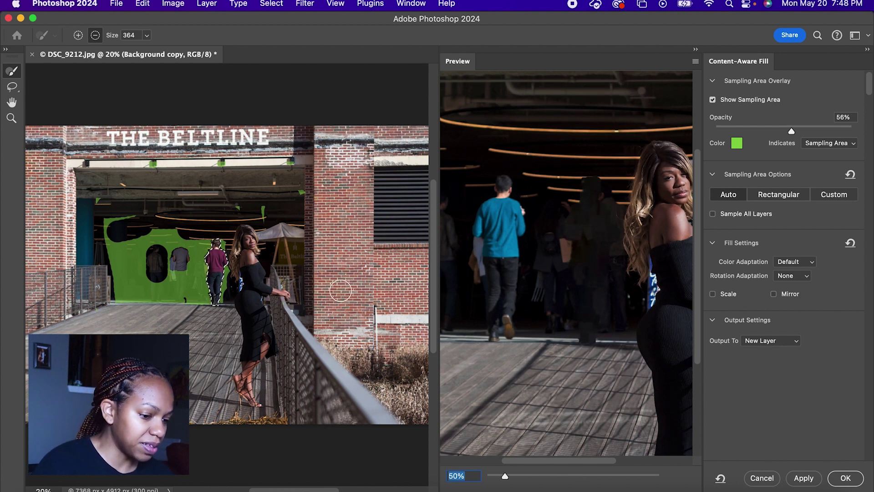
drag(505, 476, 525, 476)
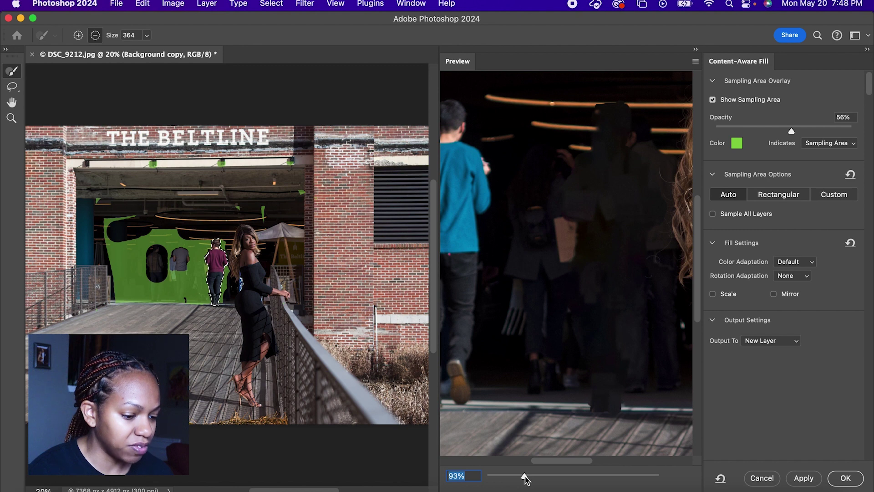
click(800, 477)
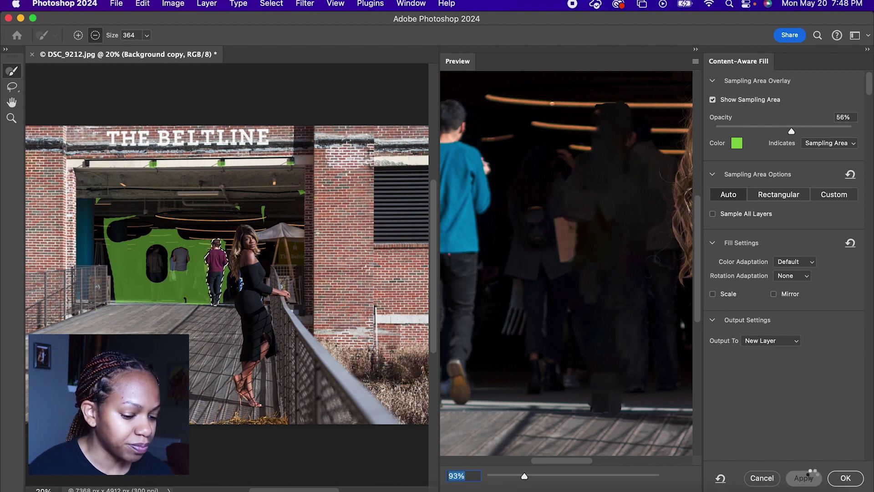
- Confirm the fill, deselect, toggle both fill layers to compare, and zoom to 100%
click(845, 479)
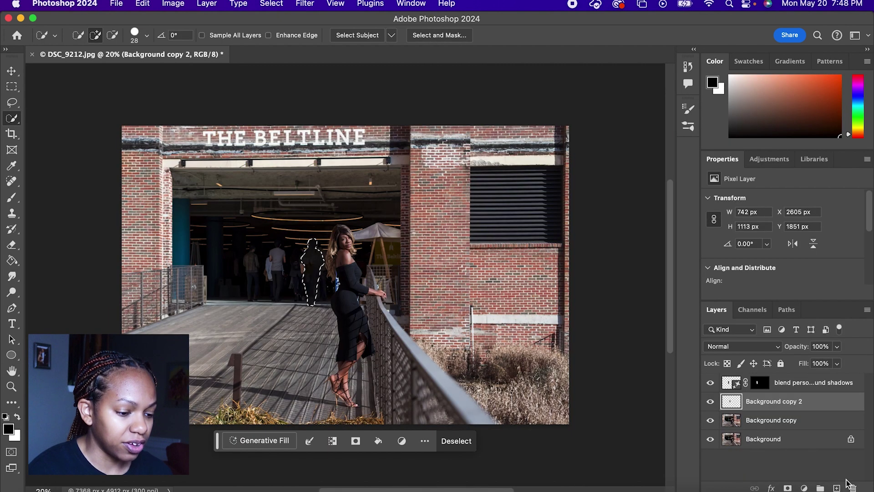
key(super+d)
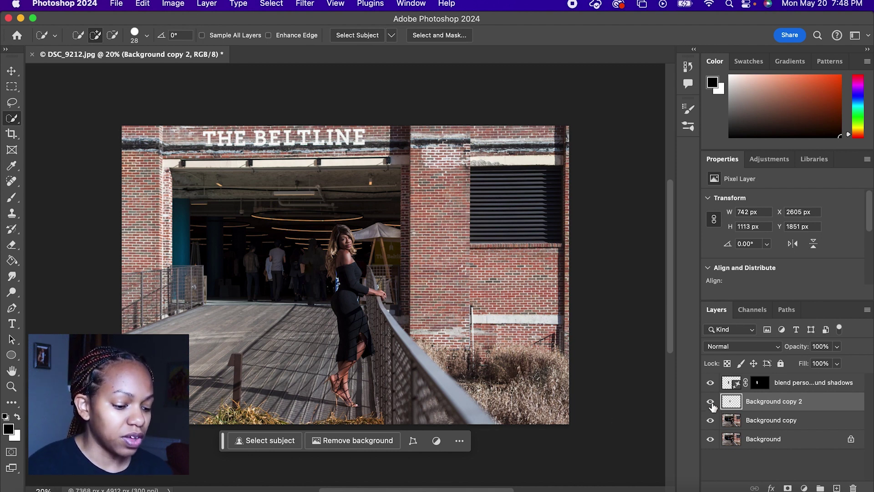
click(710, 402)
click(711, 391)
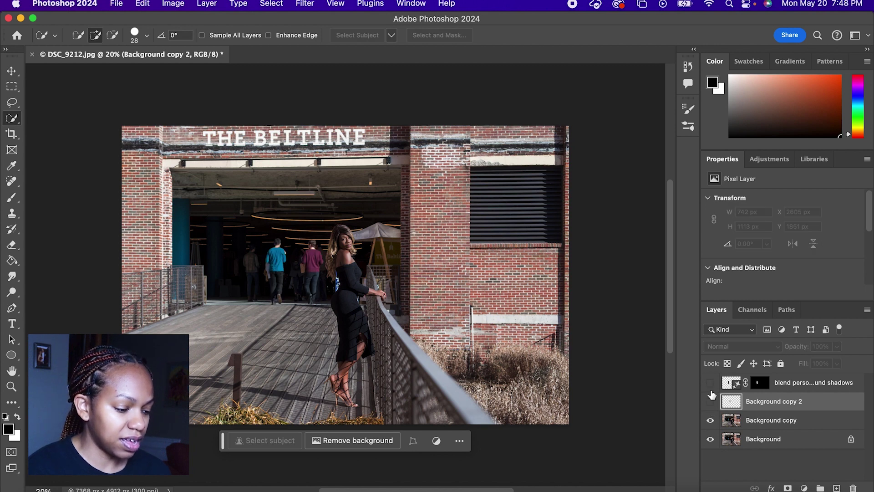
click(710, 401)
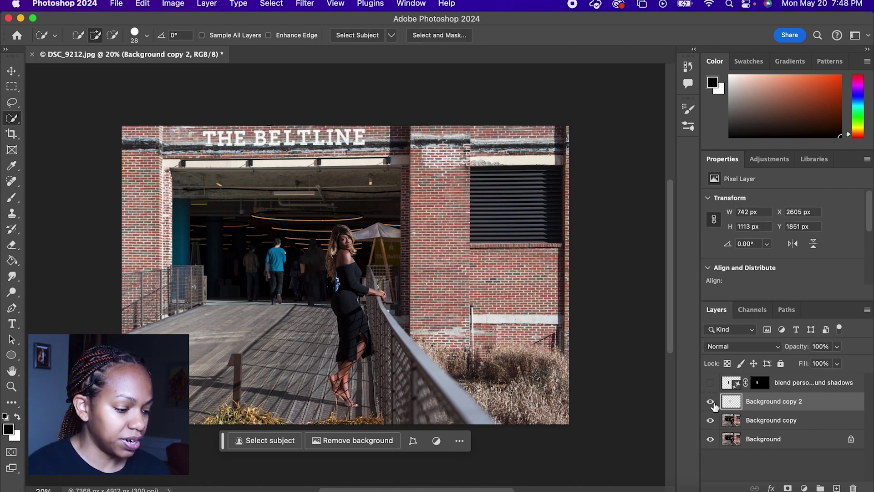
click(711, 384)
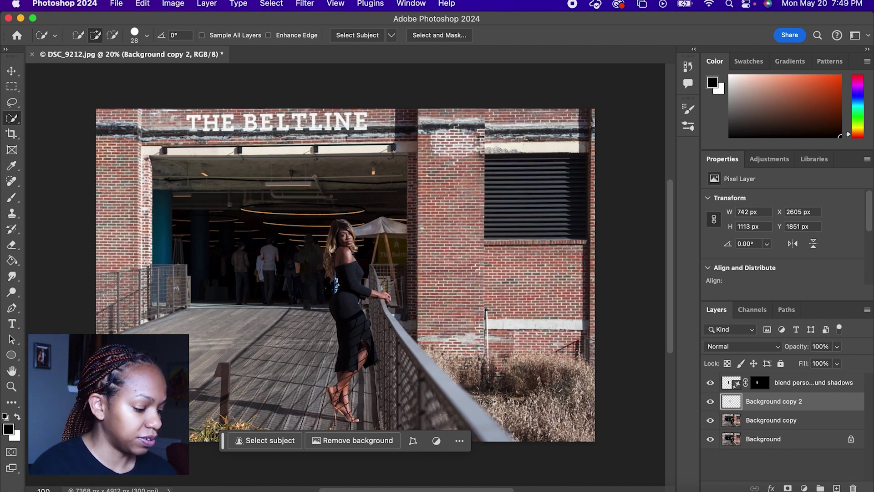
key(super+1)
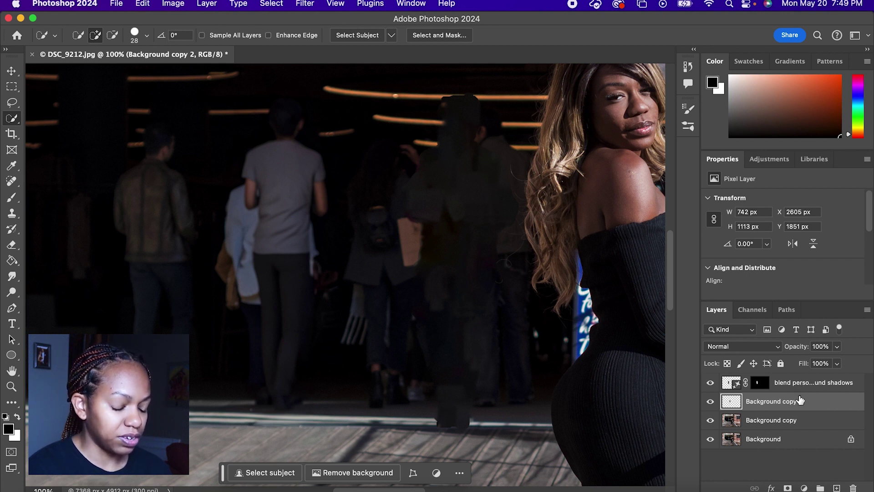
- Replace 'blend' with 'remove' in the generative layer's prompt and generate six new variations
click(809, 388)
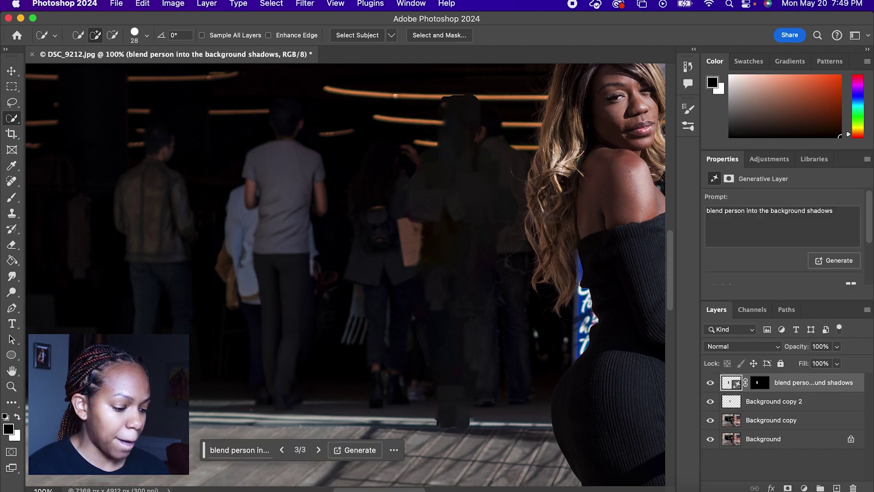
click(393, 450)
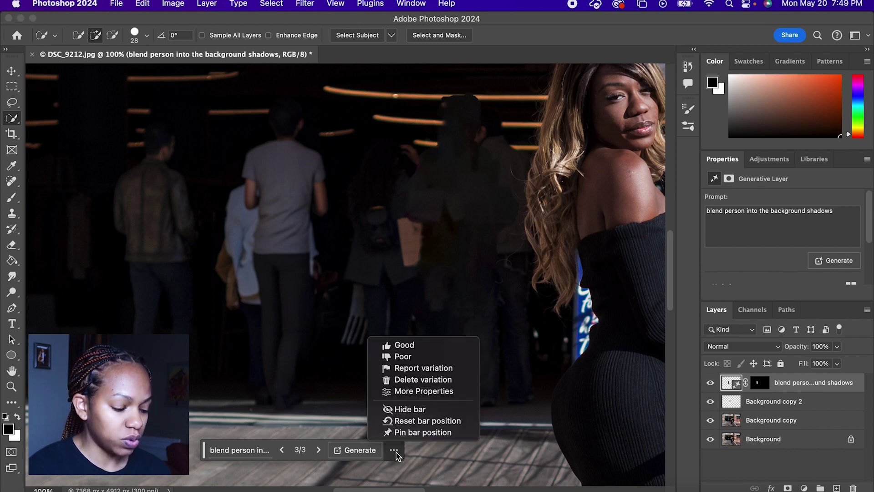
click(706, 276)
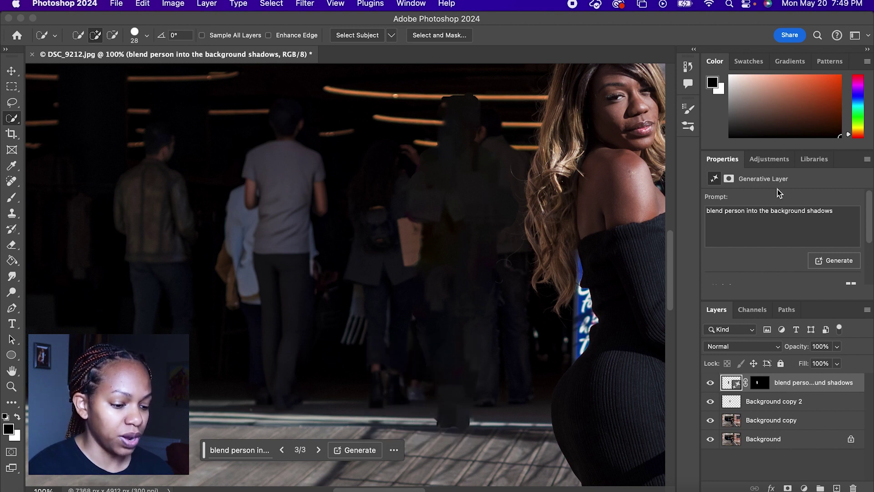
click(715, 211)
double_click(715, 211)
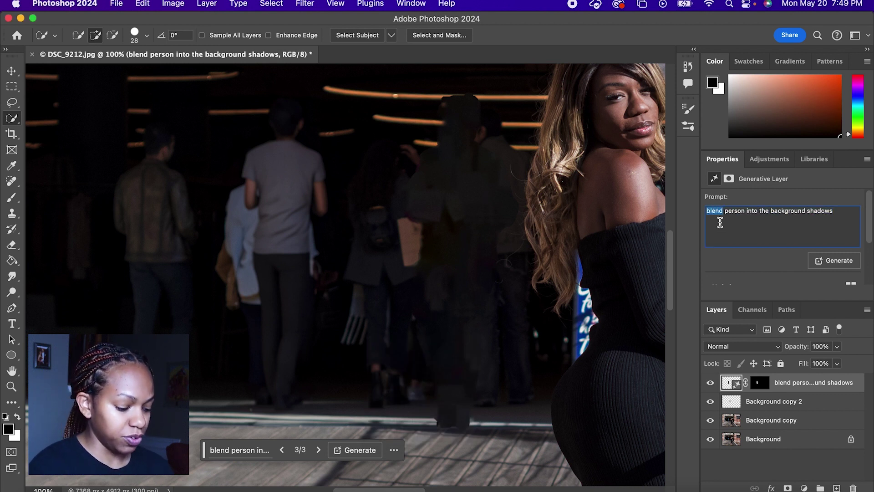
text(remove)
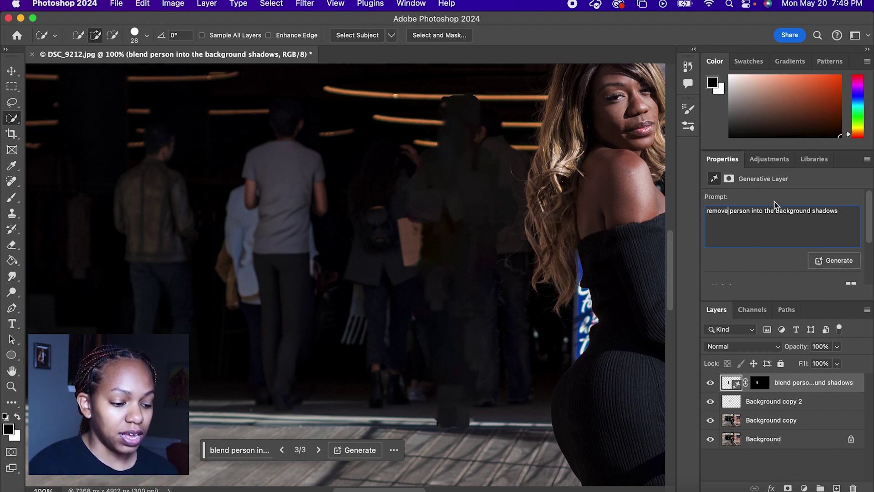
click(840, 260)
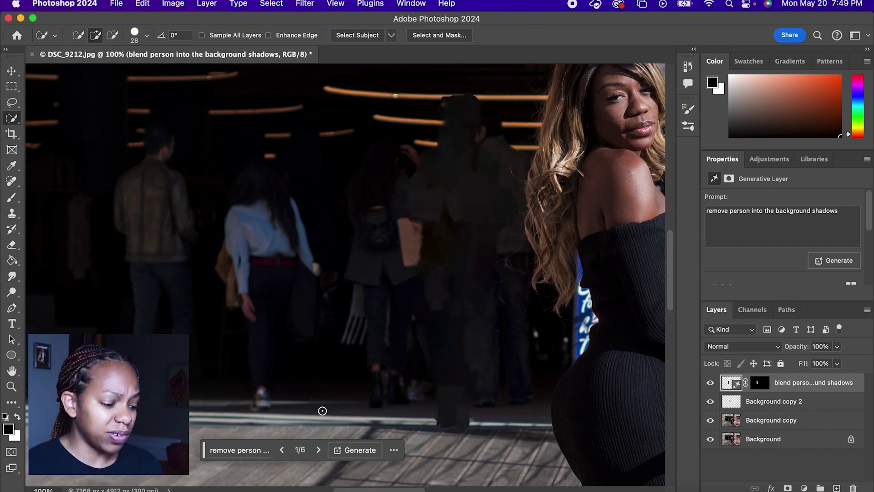
- Step through variations 2 and 3, ending on variation 3 of 6 with the darker figure
click(318, 450)
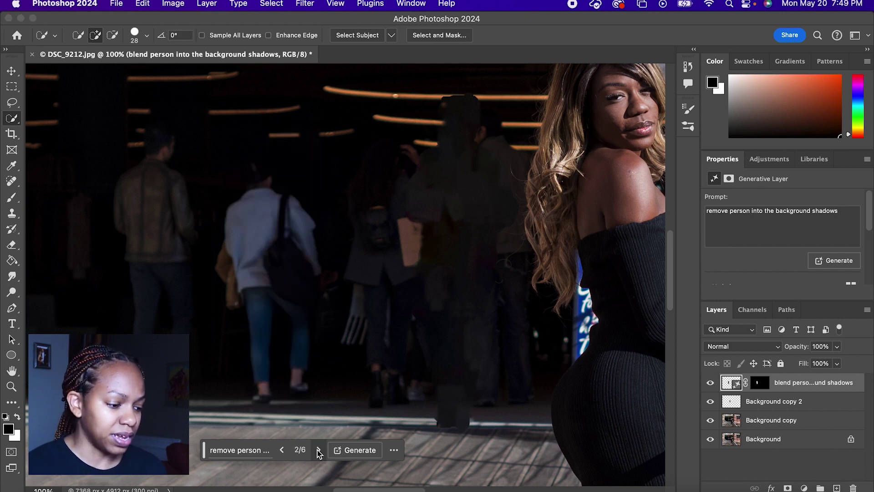
click(318, 450)
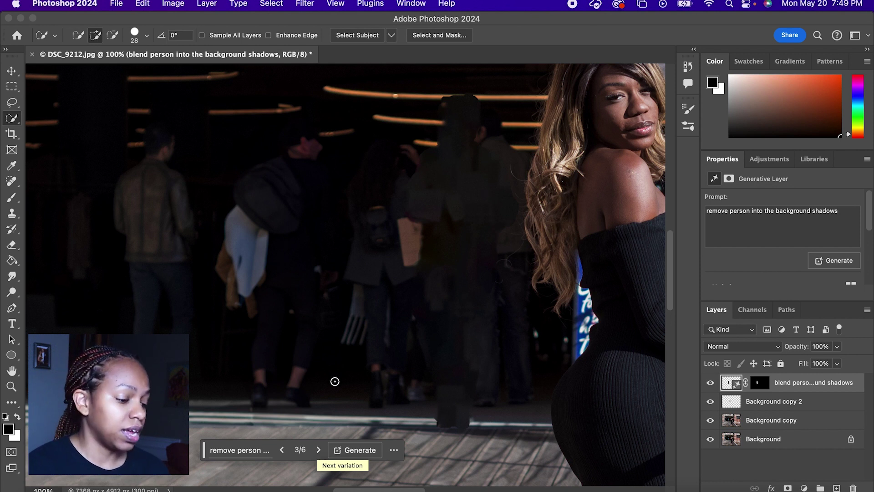
click(283, 452)
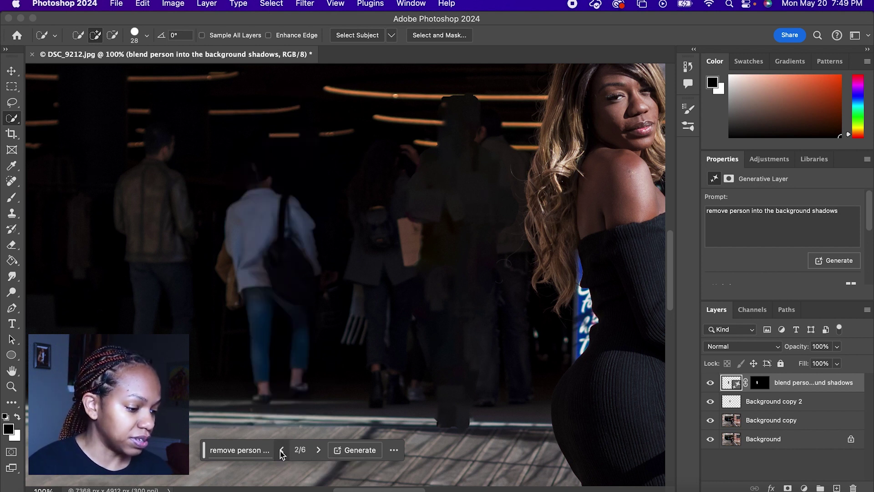
click(323, 451)
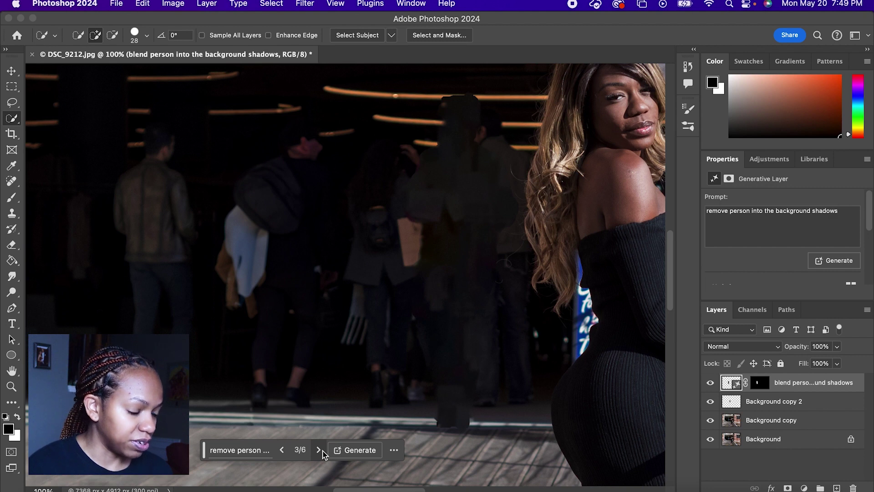